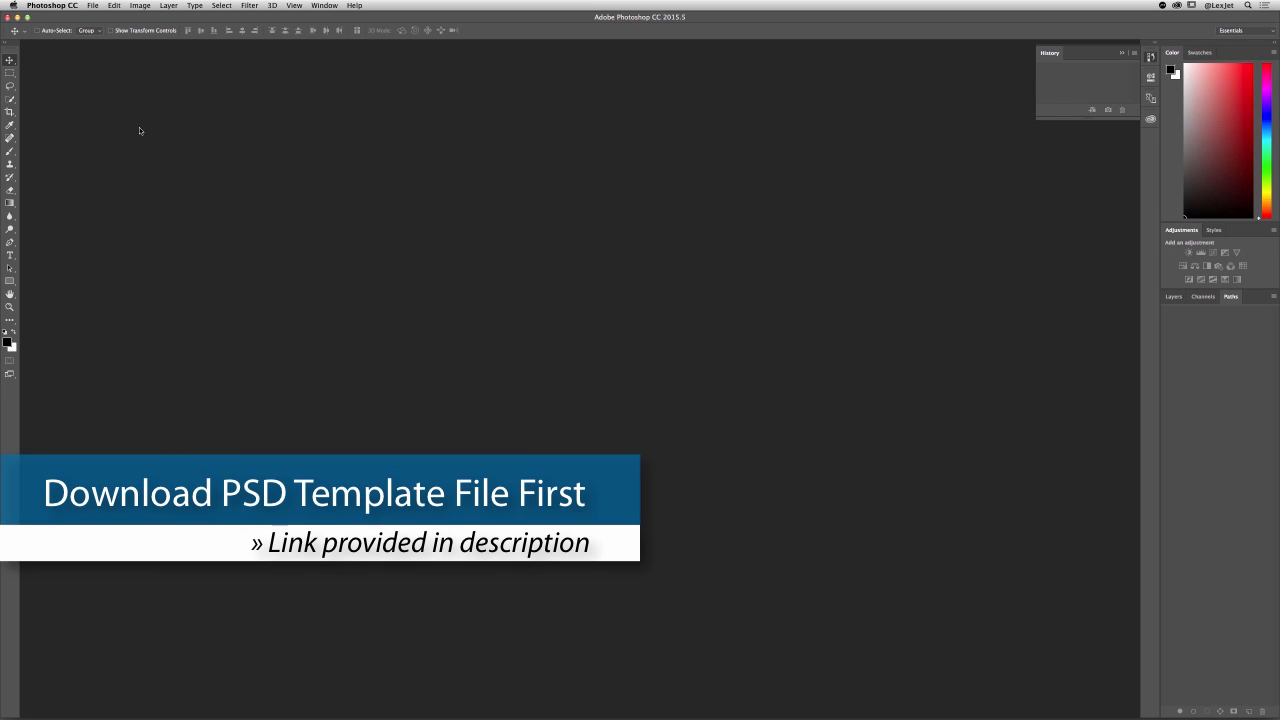
- Open LexJet_Anamorphic_Template.psd and the LexJet floor graphics original PSD from the Create-3D-Graphics folder
click(92, 5)
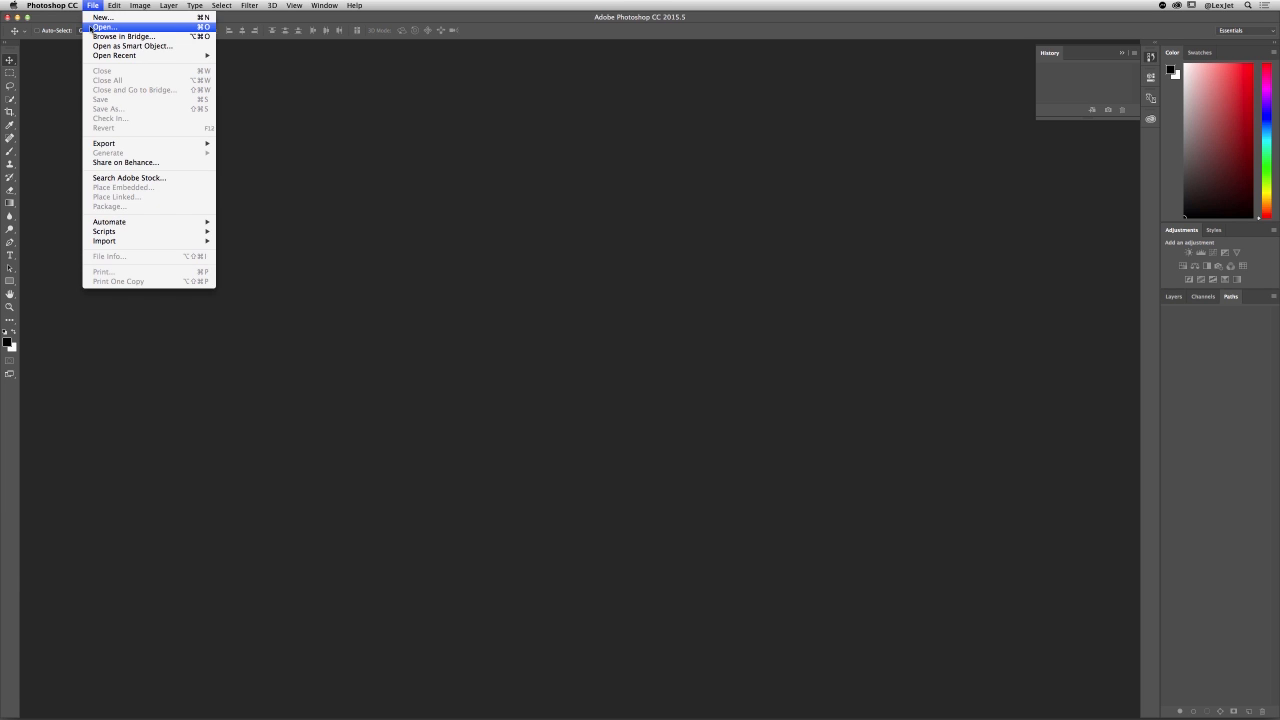
click(104, 27)
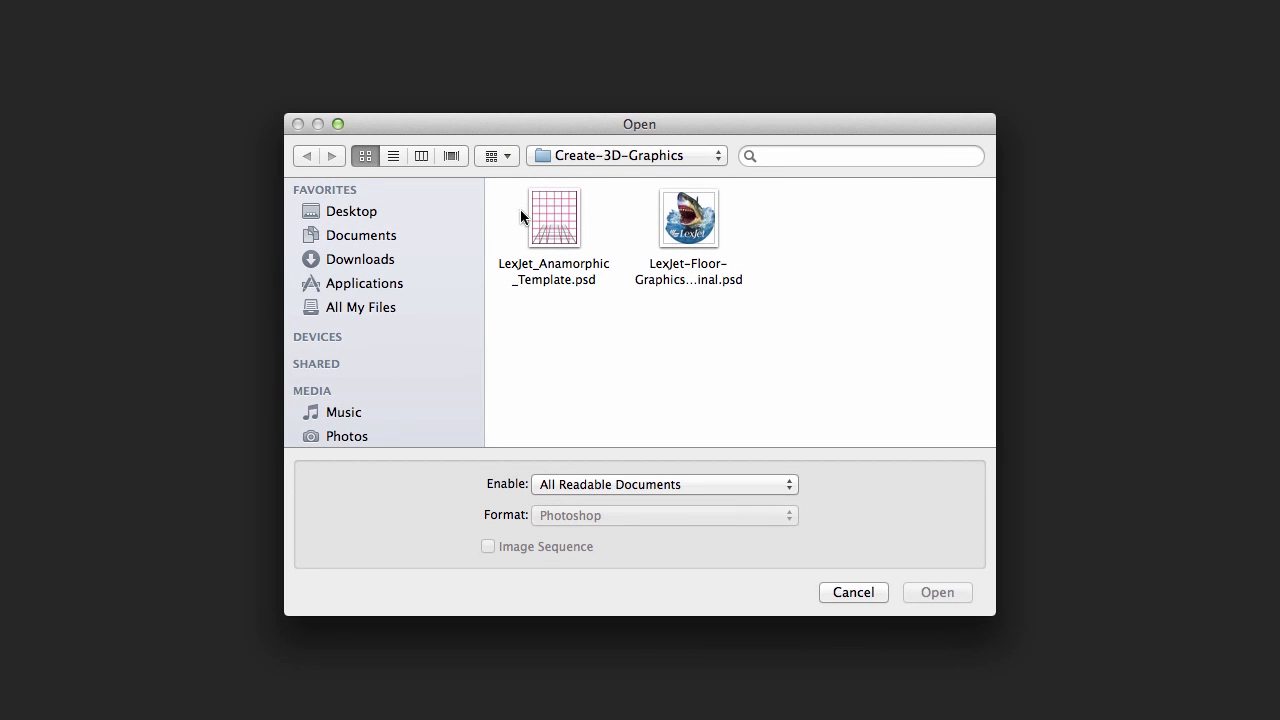
drag(520, 209, 869, 515)
click(938, 592)
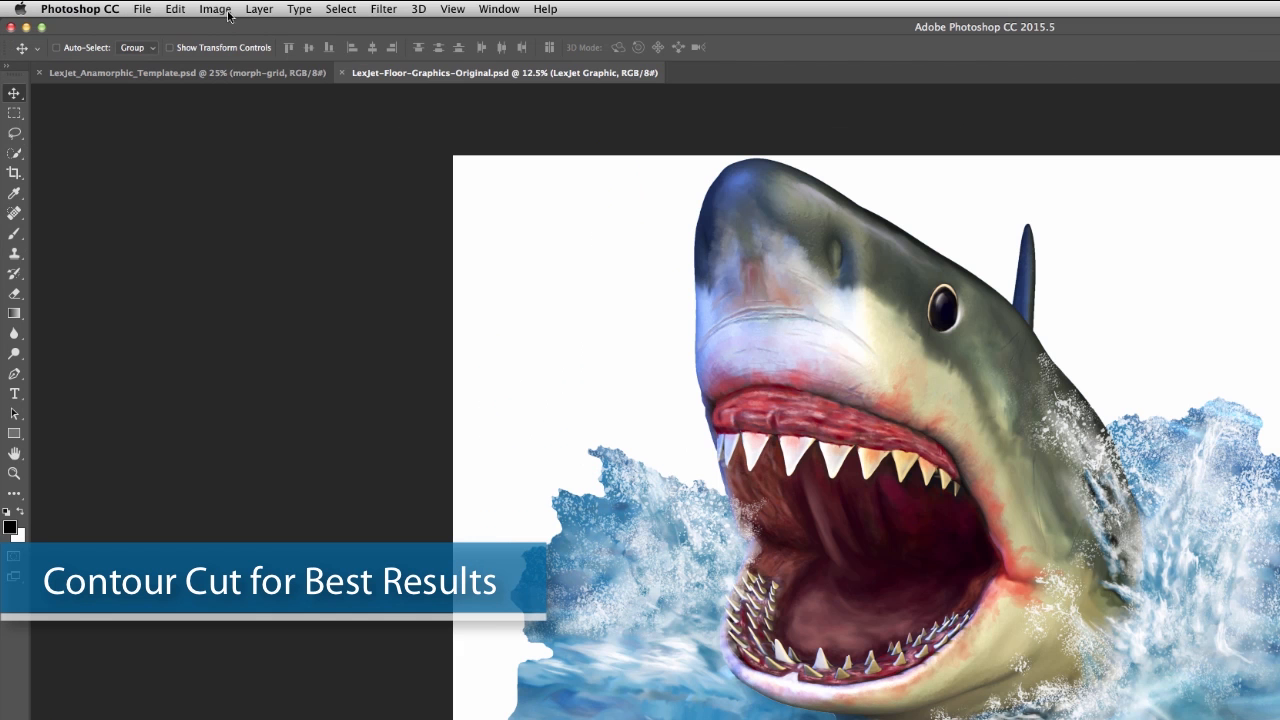
- Check the width and height of the shark floor graphic in the Image Size settings
click(143, 6)
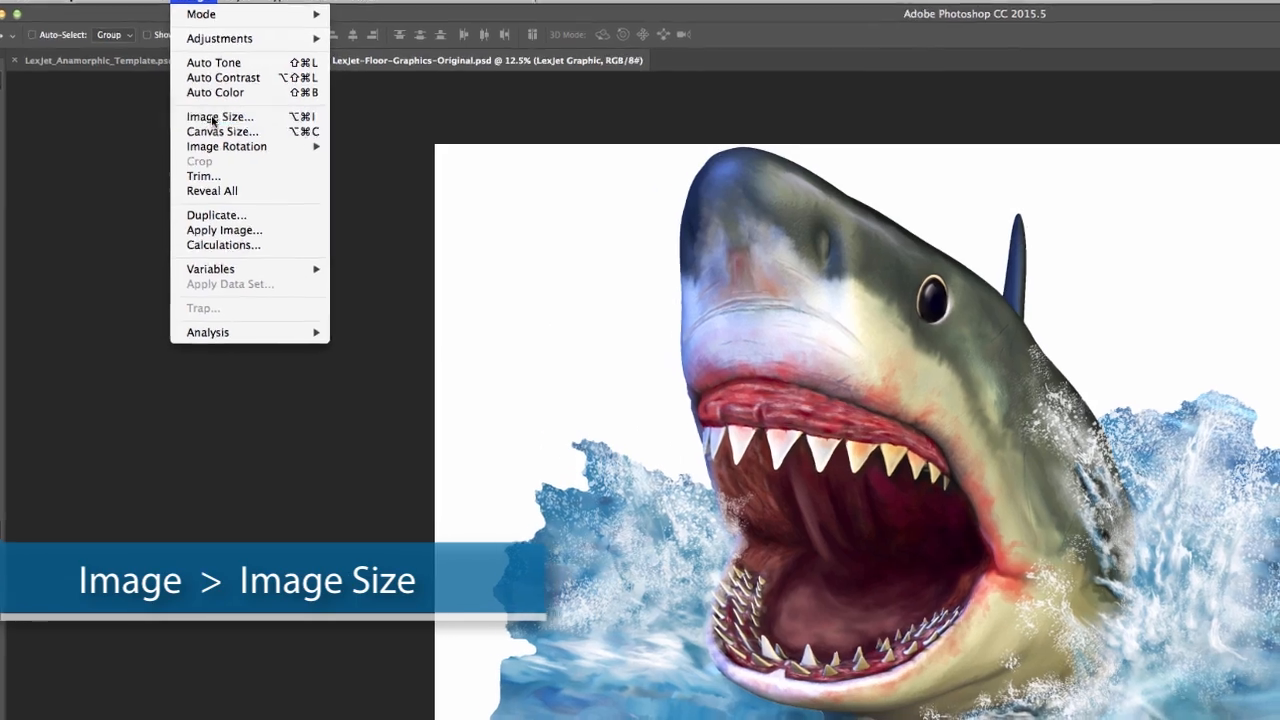
click(235, 129)
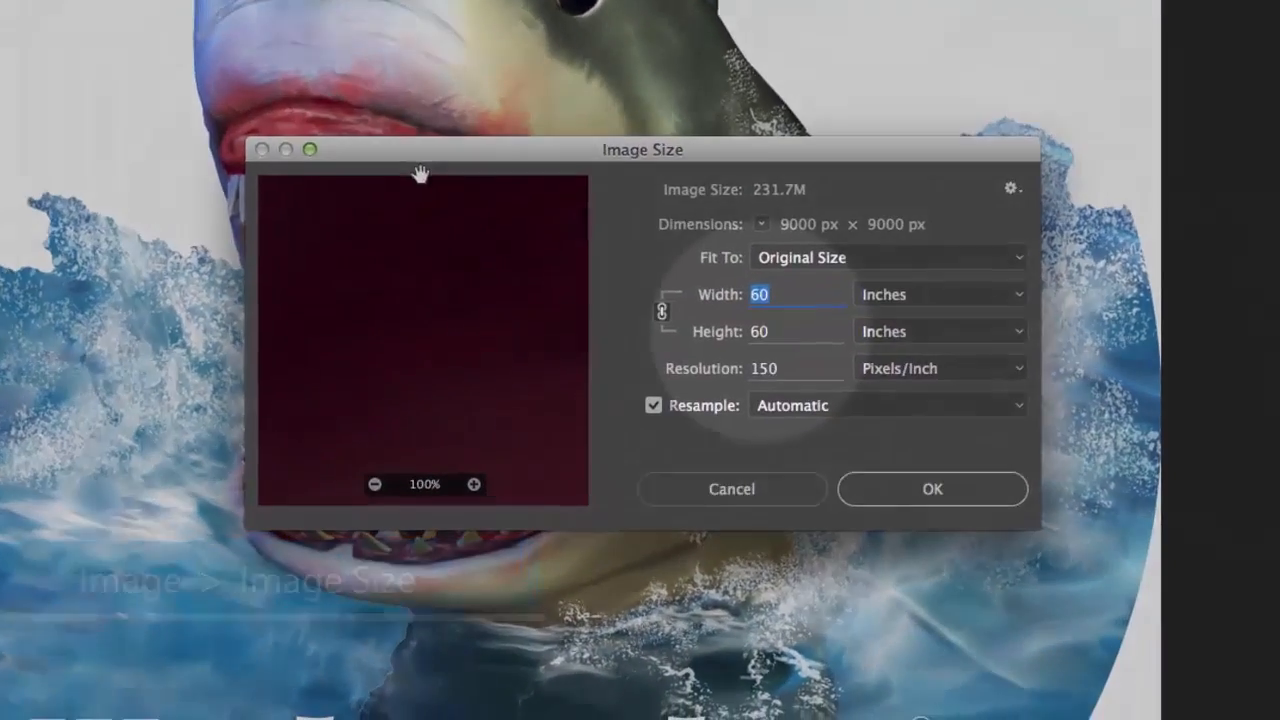
key(Tab)
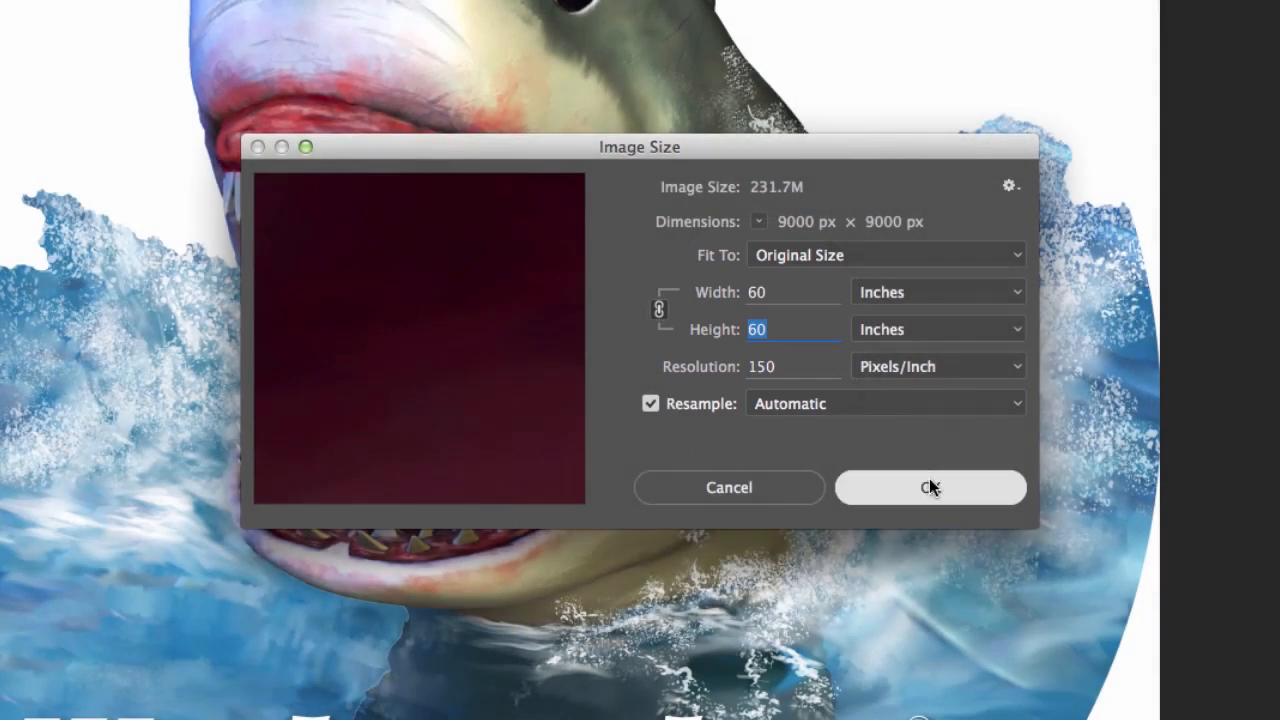
click(930, 487)
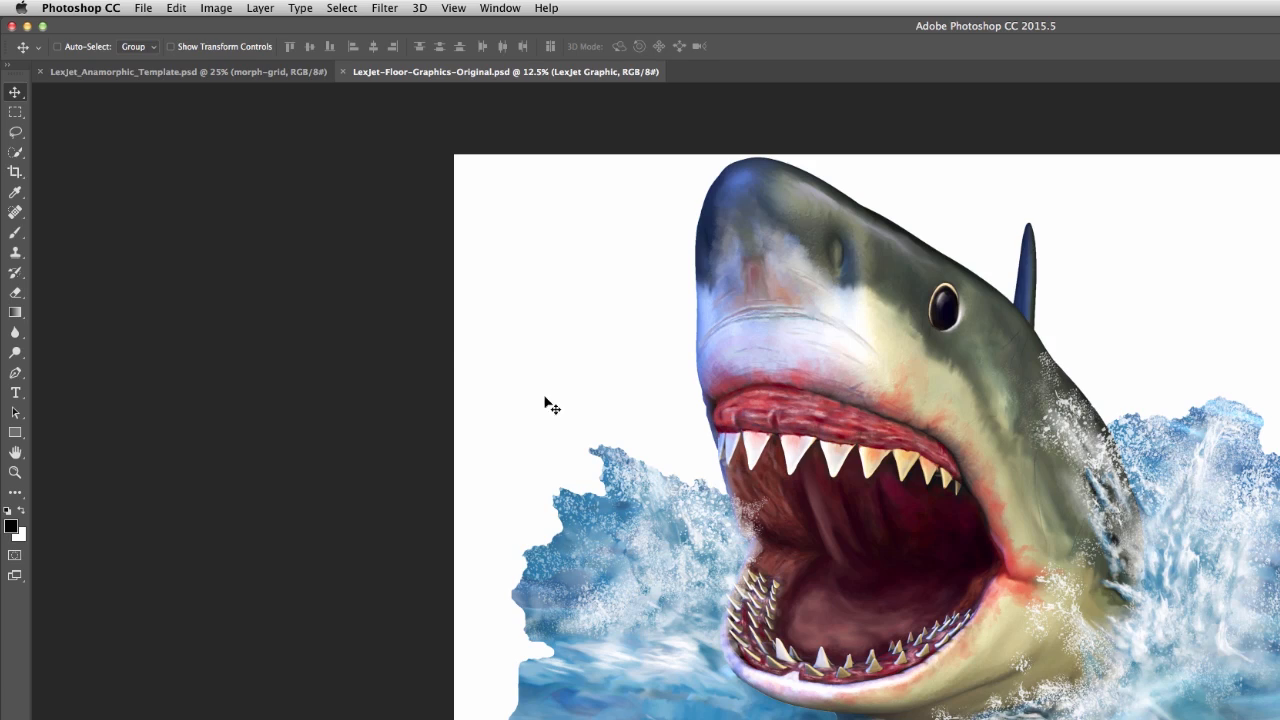
- Resize LexJet_Anamorphic_Template.psd to a height of 60 inches at 150 pixels/inch, with proportions linked and Resample set to Automatic
click(128, 73)
click(206, 8)
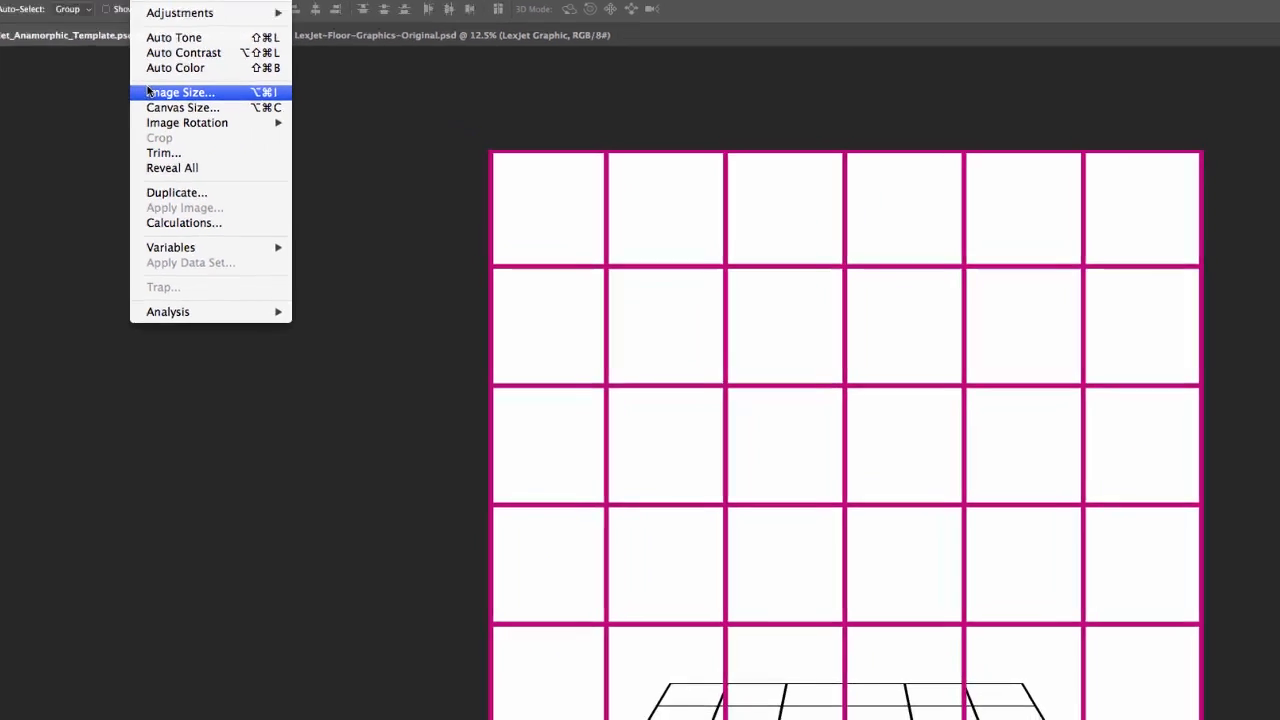
click(222, 127)
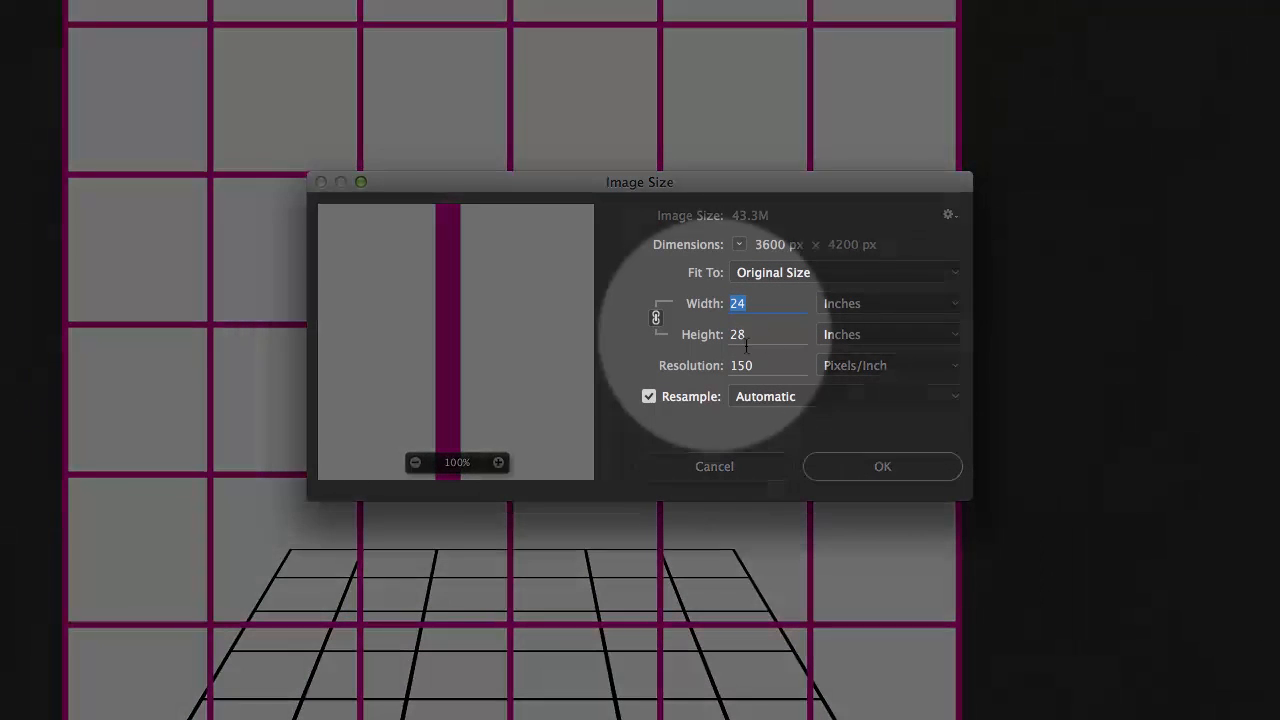
click(648, 398)
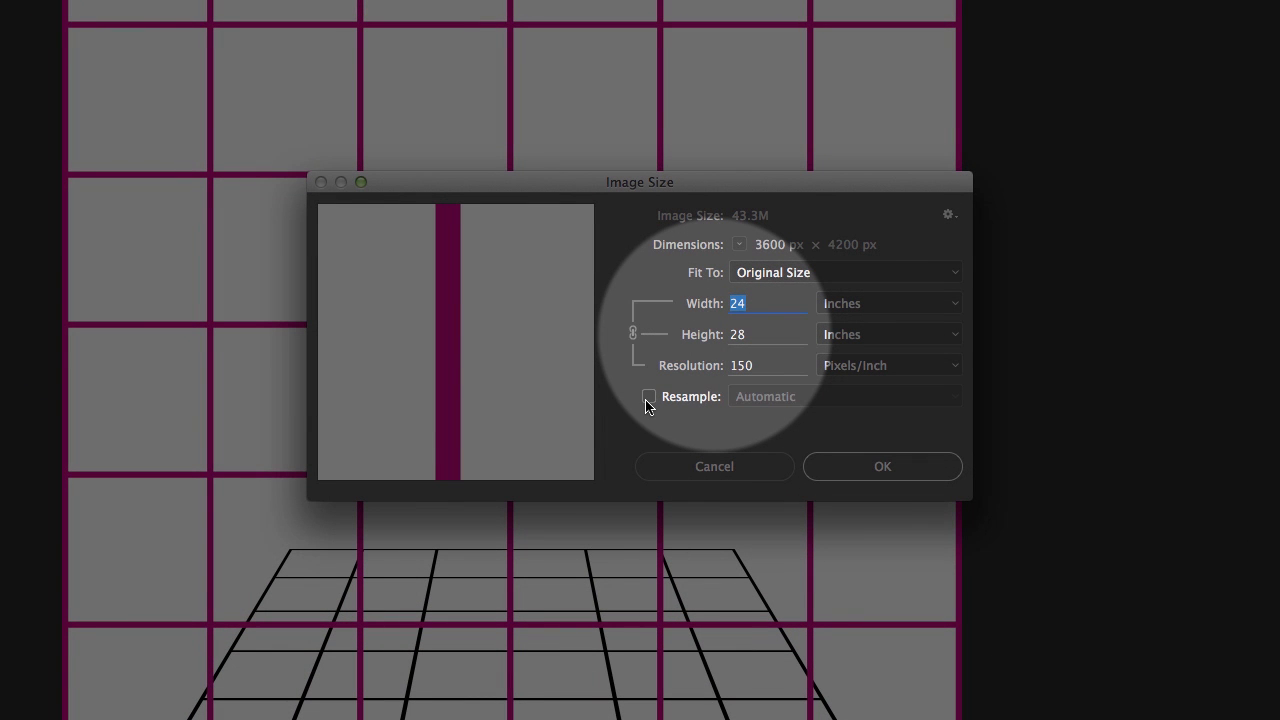
click(648, 398)
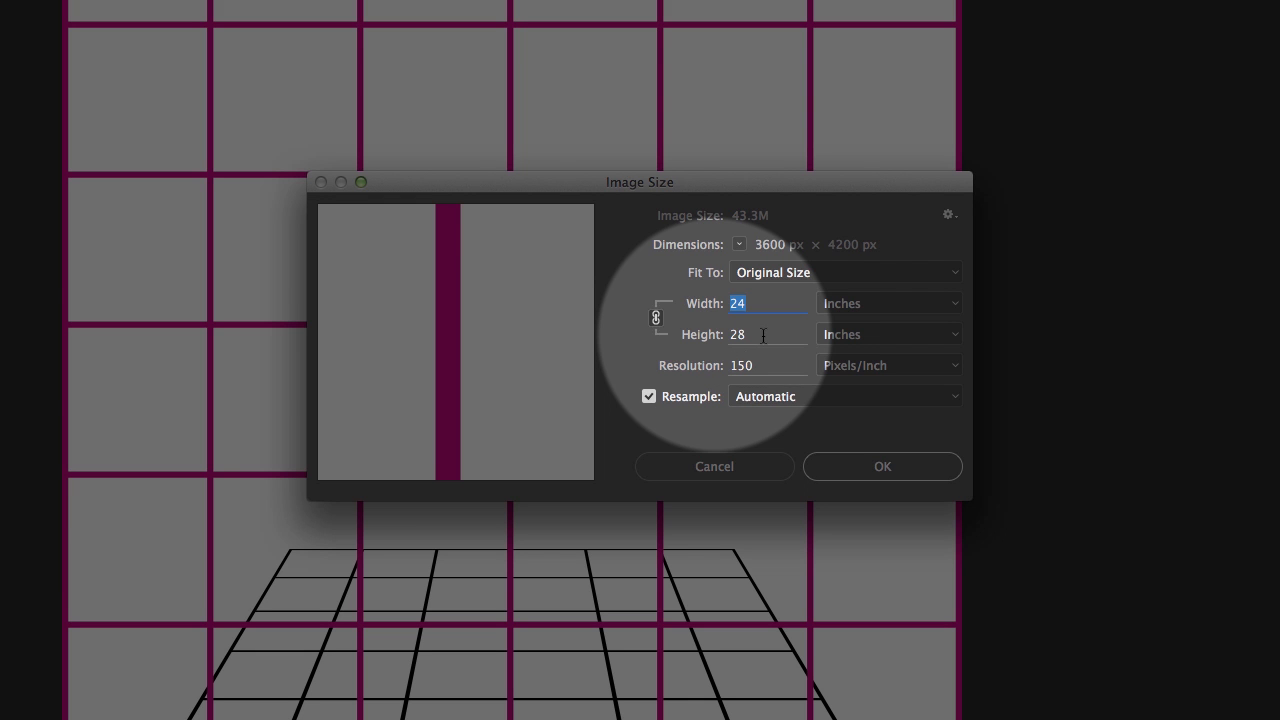
key(Tab)
text(6)
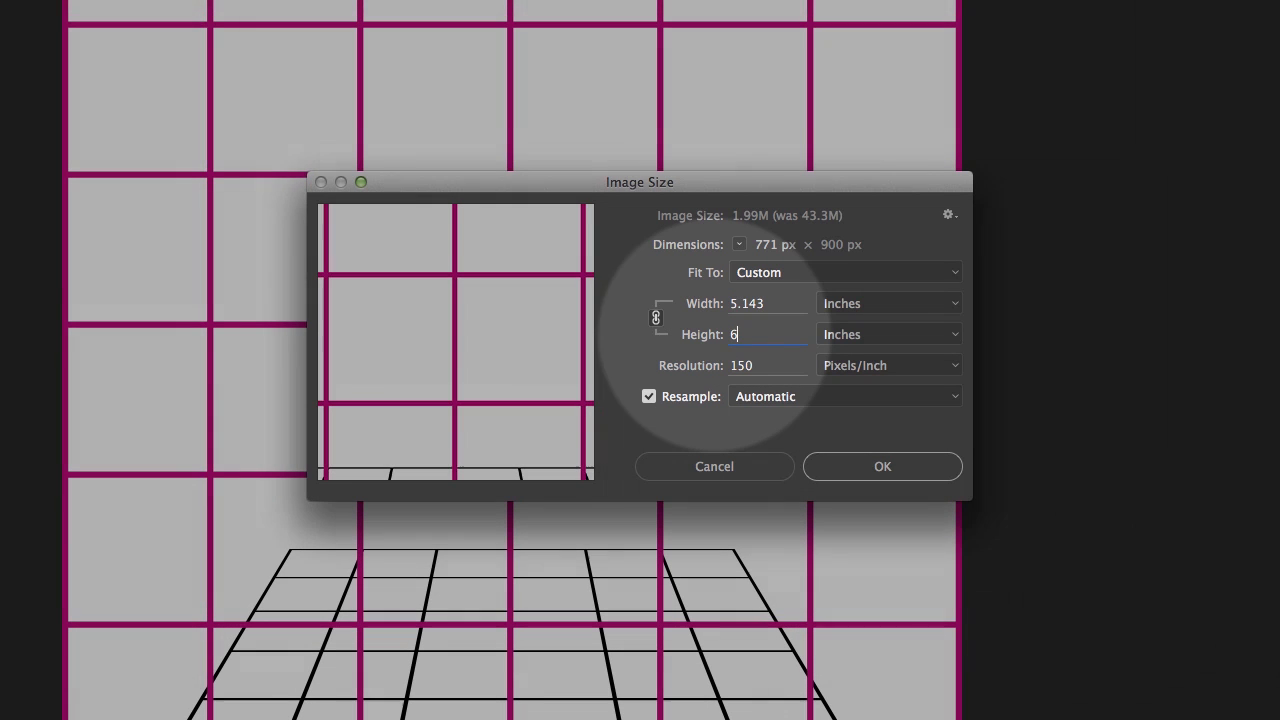
text(0)
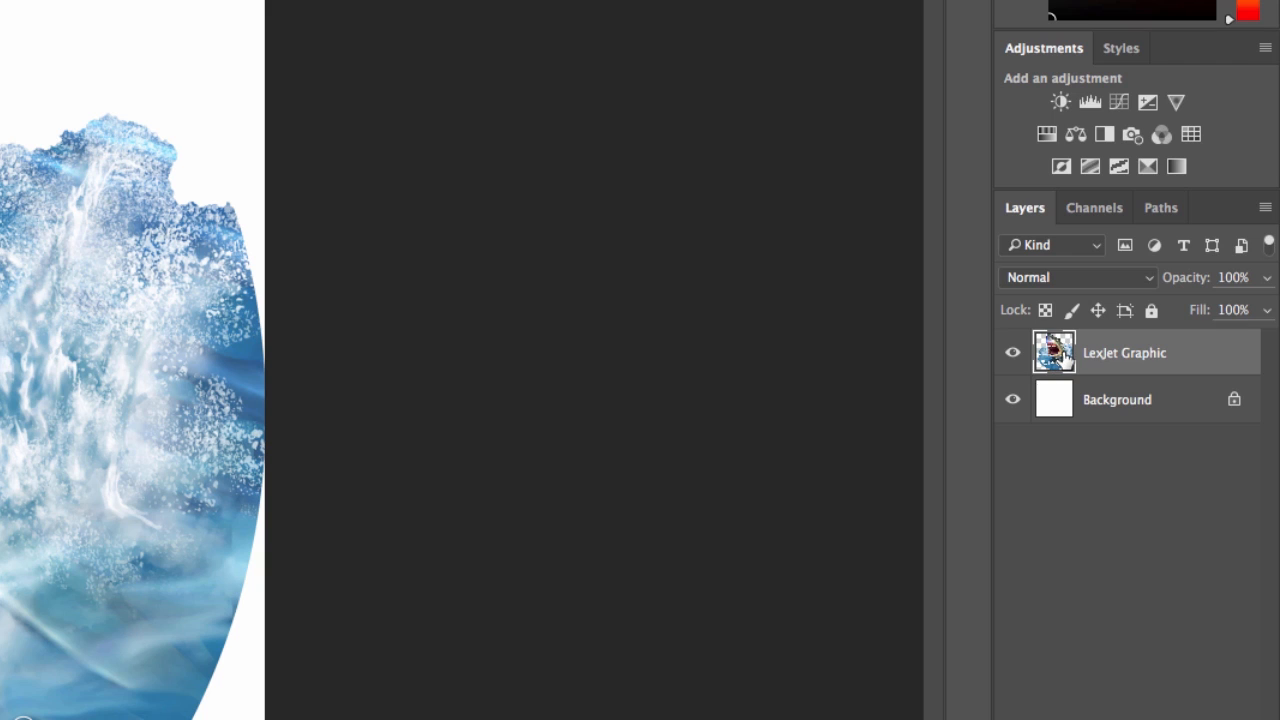
- Copy the LexJet Graphic layer from the original file into the anamorphic template and convert it to a smart object
drag(1067, 360, 18, 0)
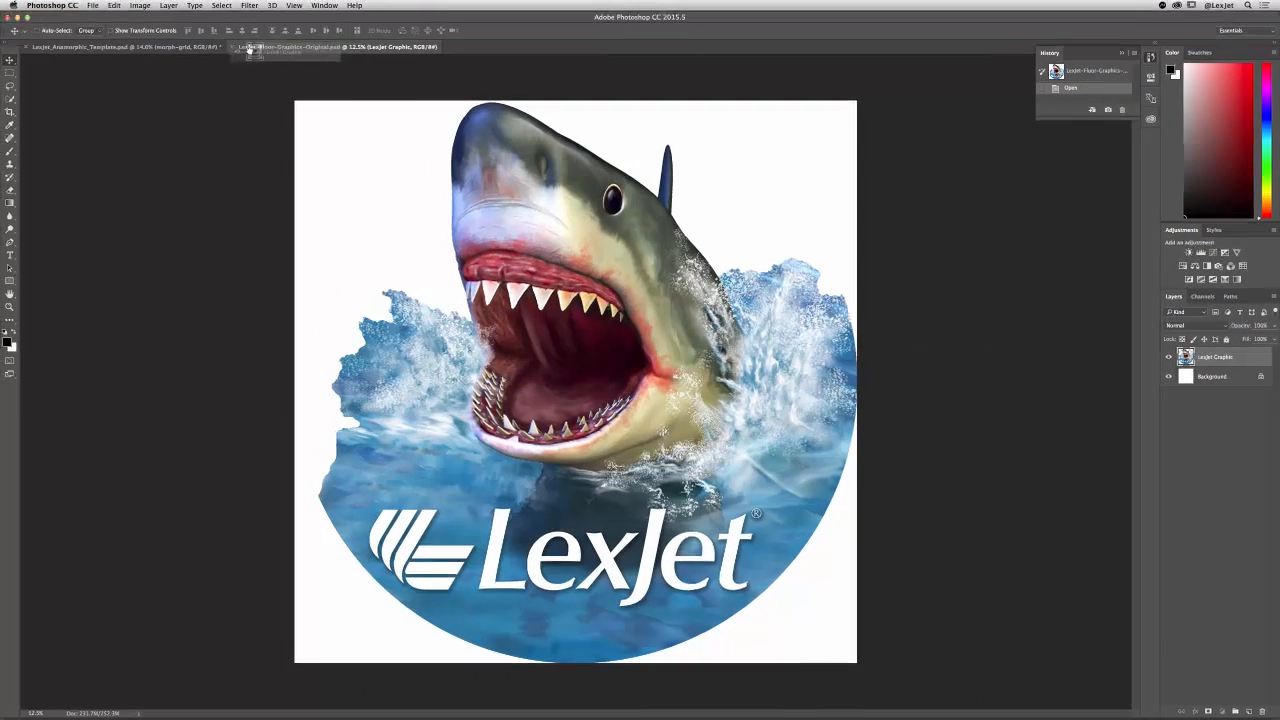
drag(194, 49, 580, 360)
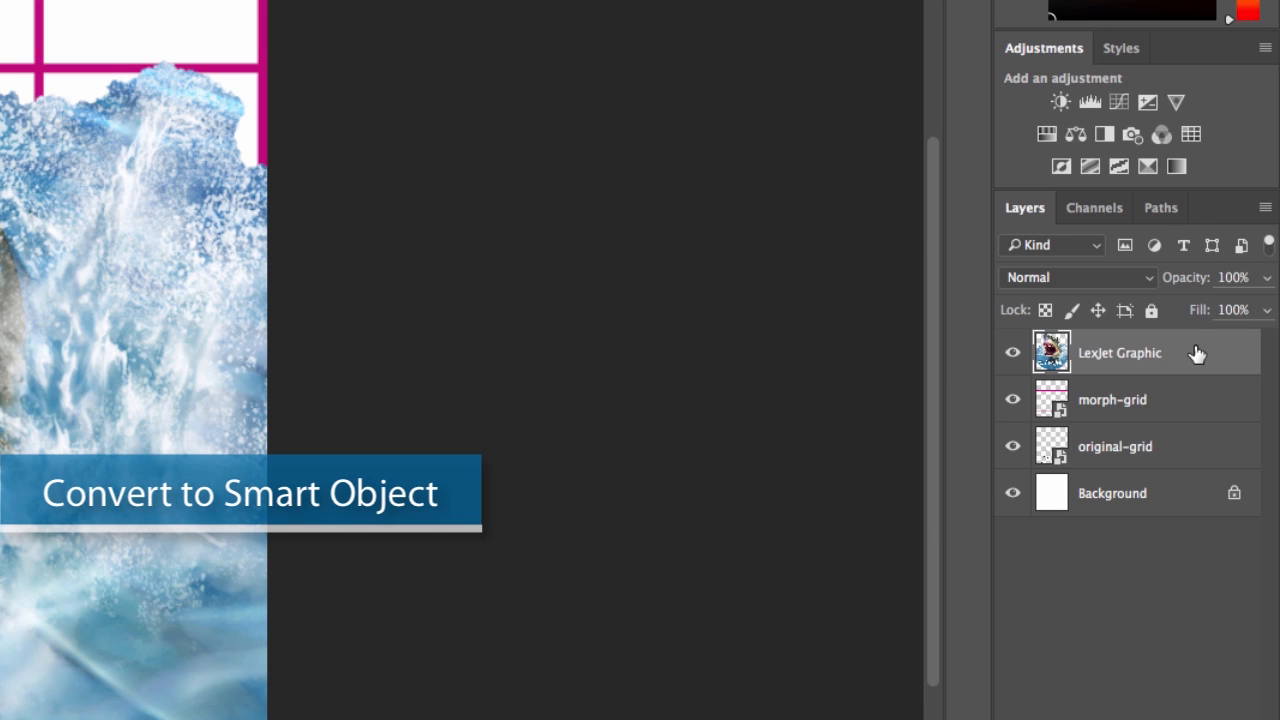
right_click(1197, 354)
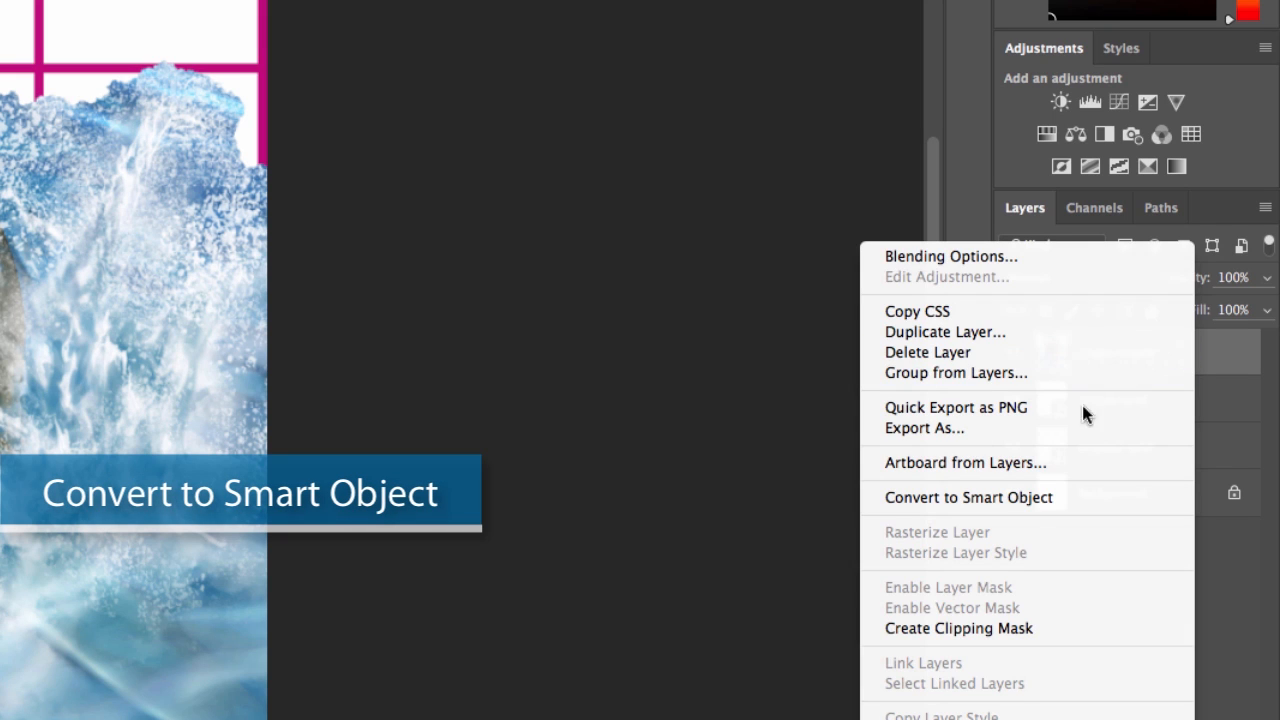
click(1047, 502)
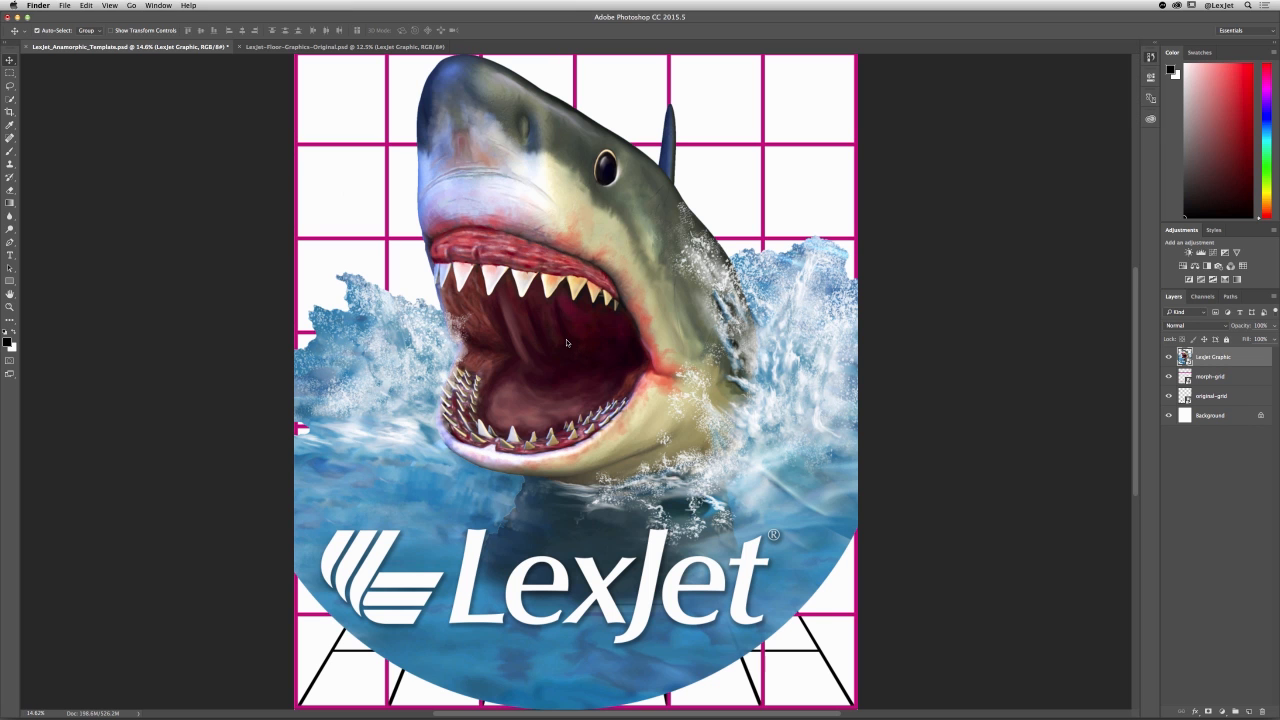
- Scale the LexJet Graphic proportionally to about 36% with Free Transform and centre it horizontally over the black perspective grid
click(565, 340)
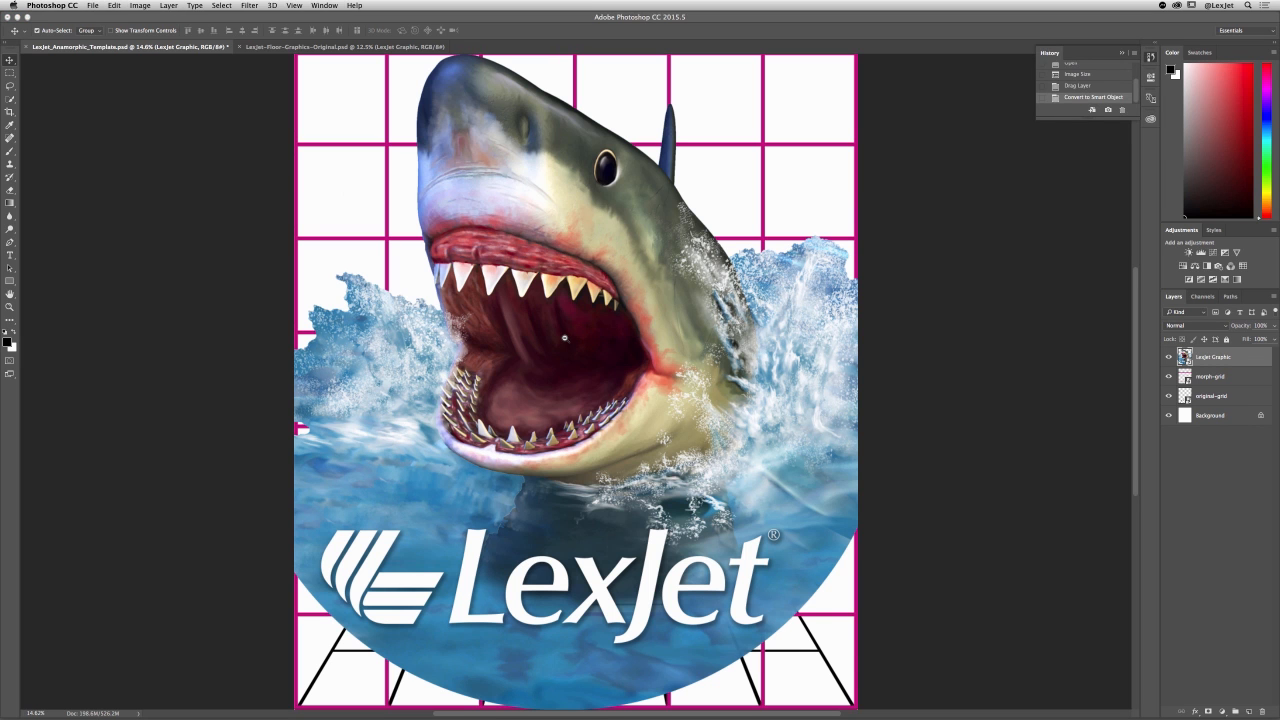
key(super+minus)
key(super+t)
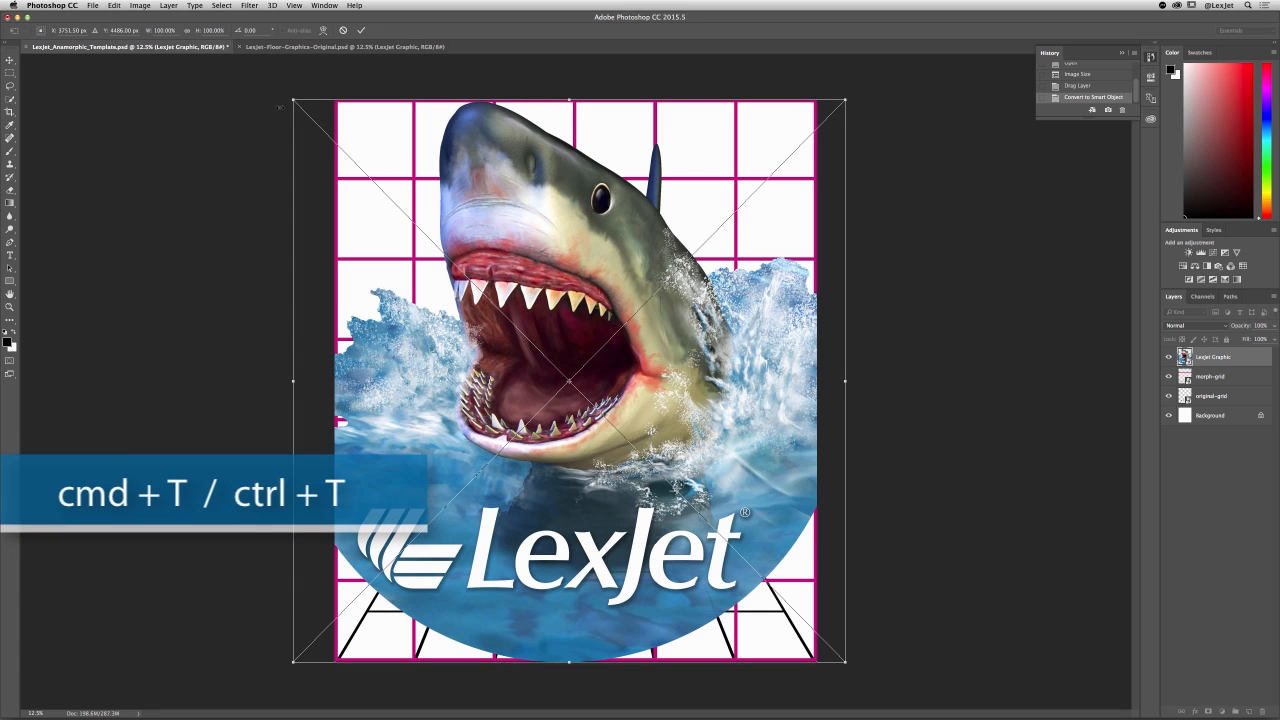
drag(296, 103, 648, 460)
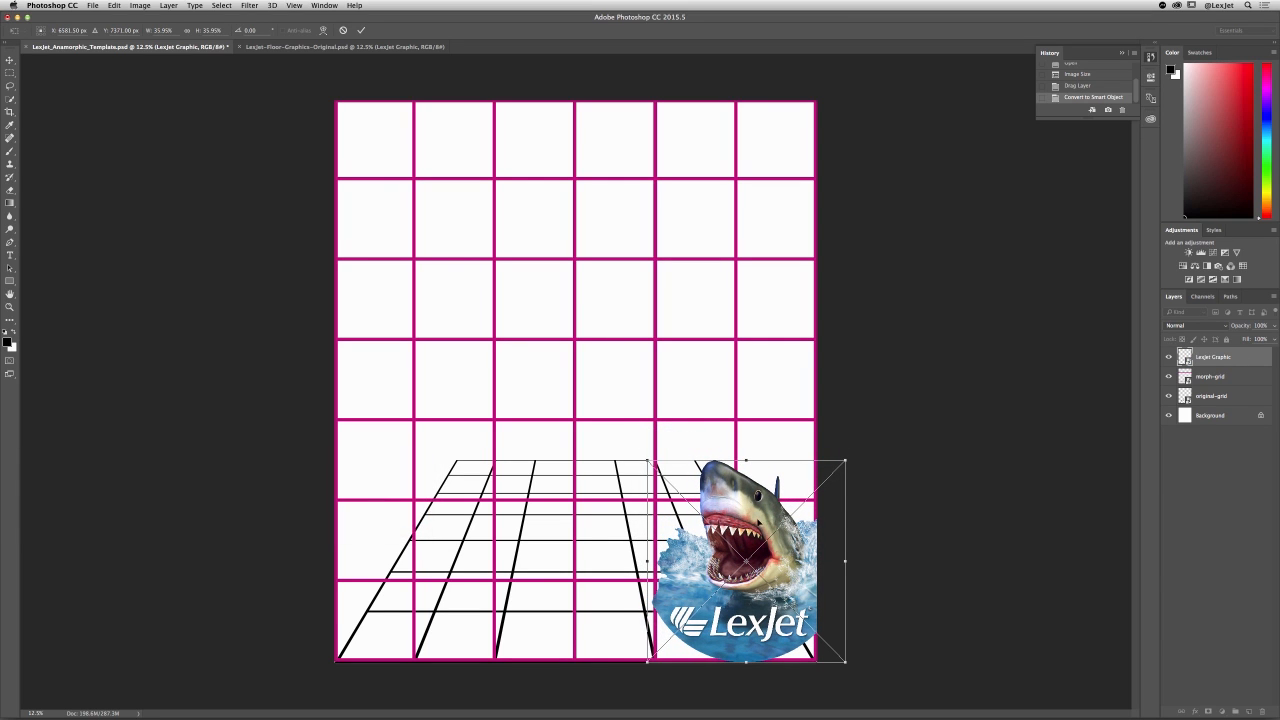
drag(767, 522, 599, 521)
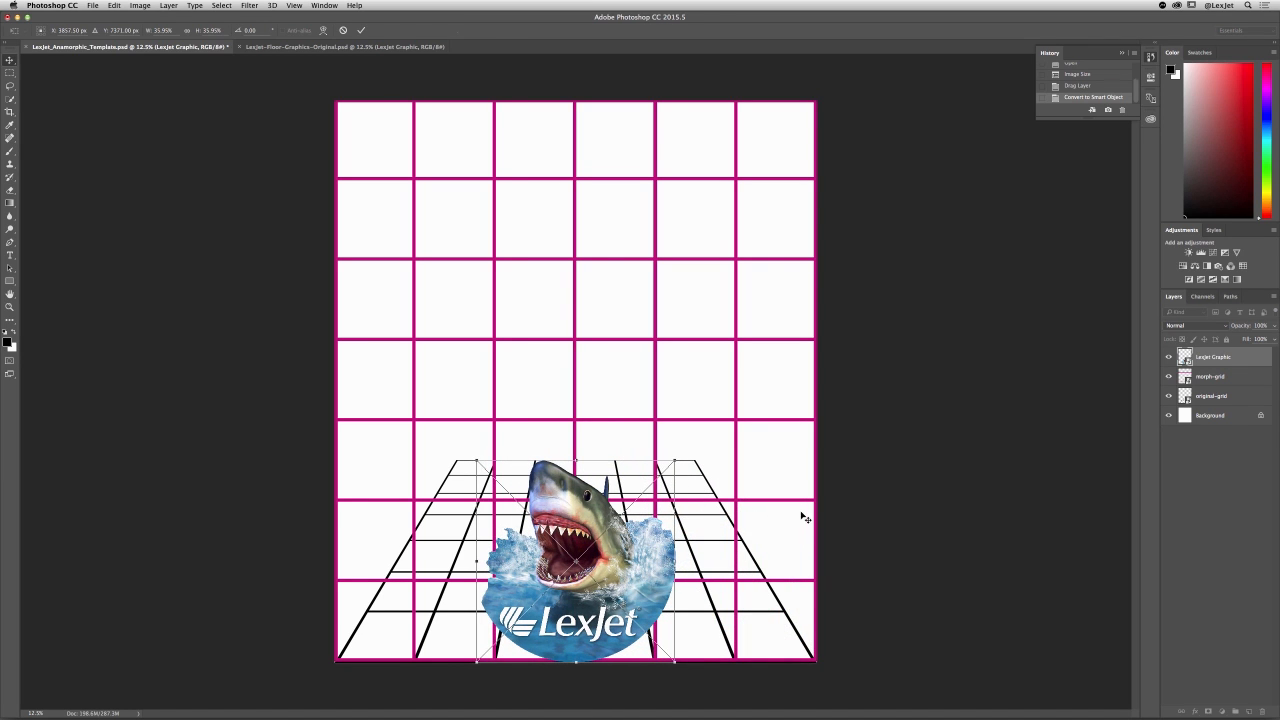
key(Return)
- Move the LexJet Graphic layer directly below the original-grid layer and link these two layers
drag(1226, 356, 1221, 397)
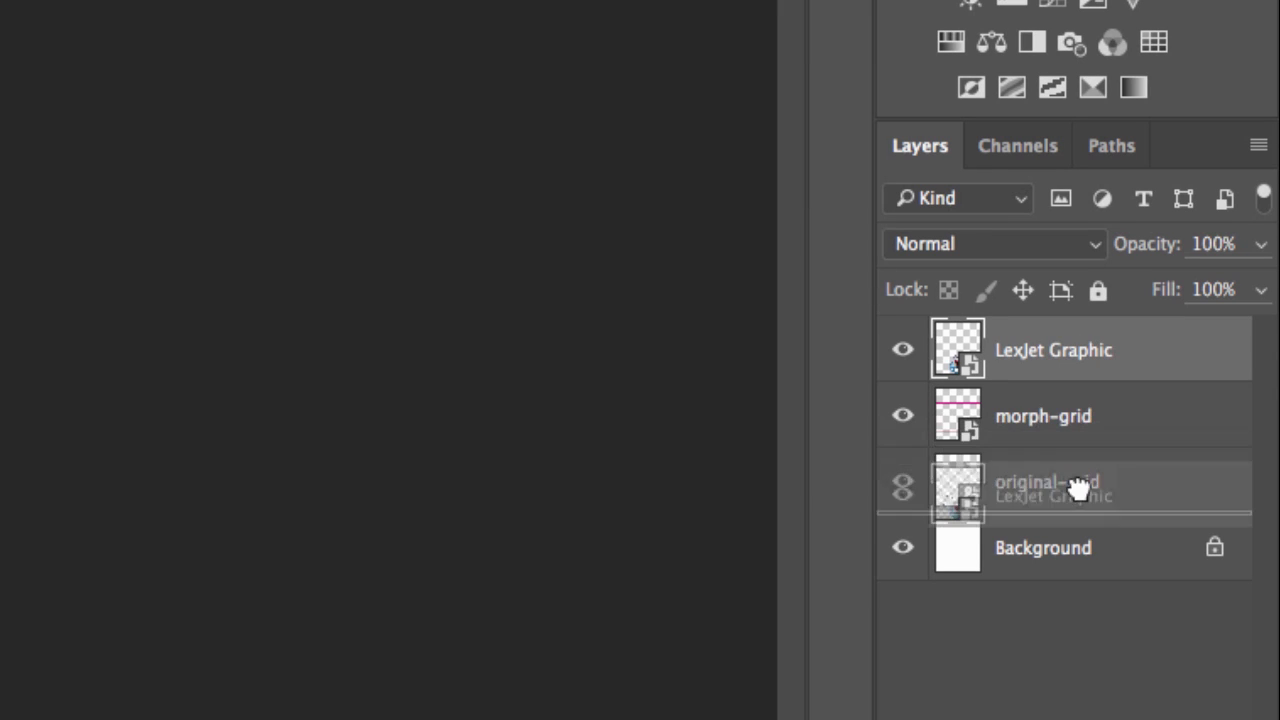
drag(1078, 488, 1112, 482)
shift+click(1116, 422)
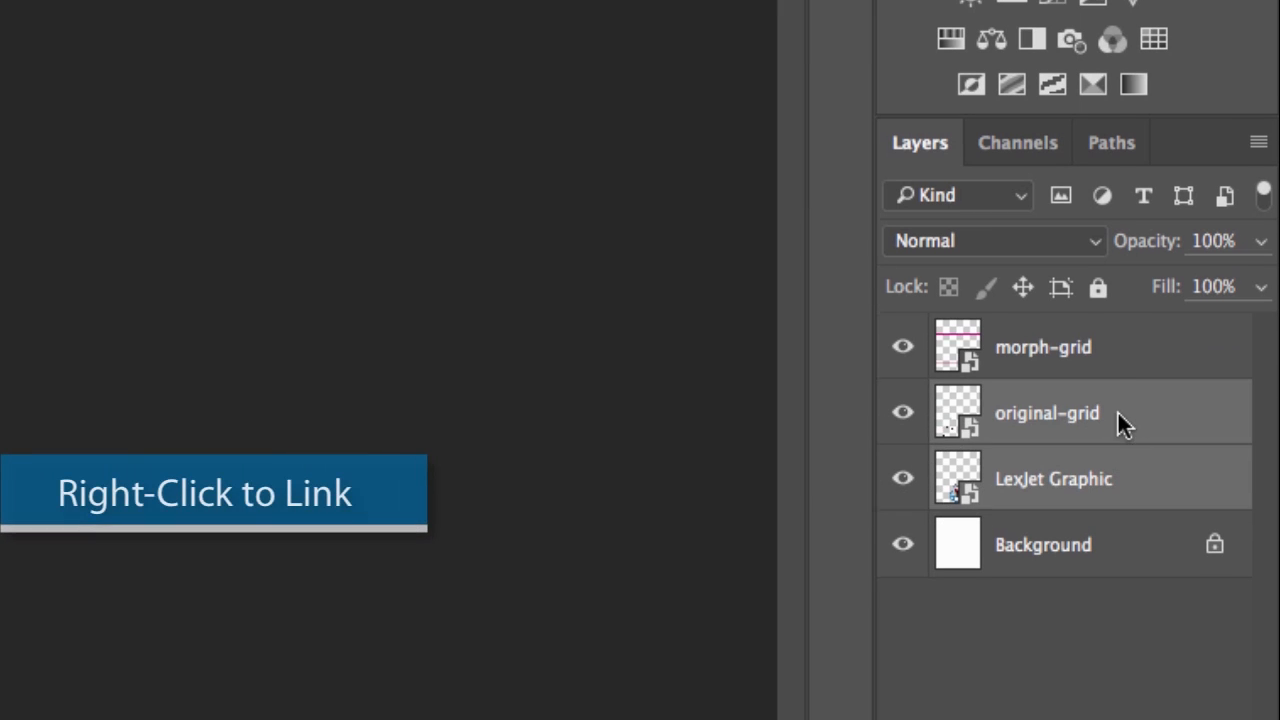
right_click(1118, 415)
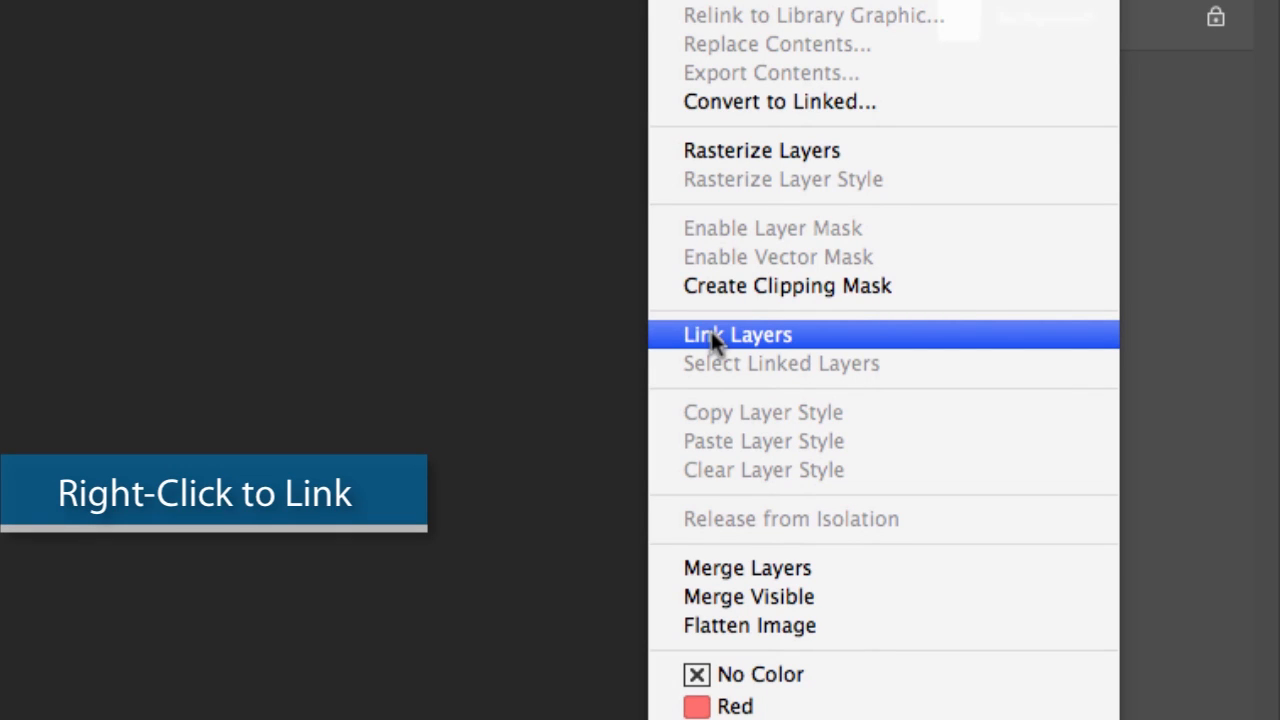
click(711, 334)
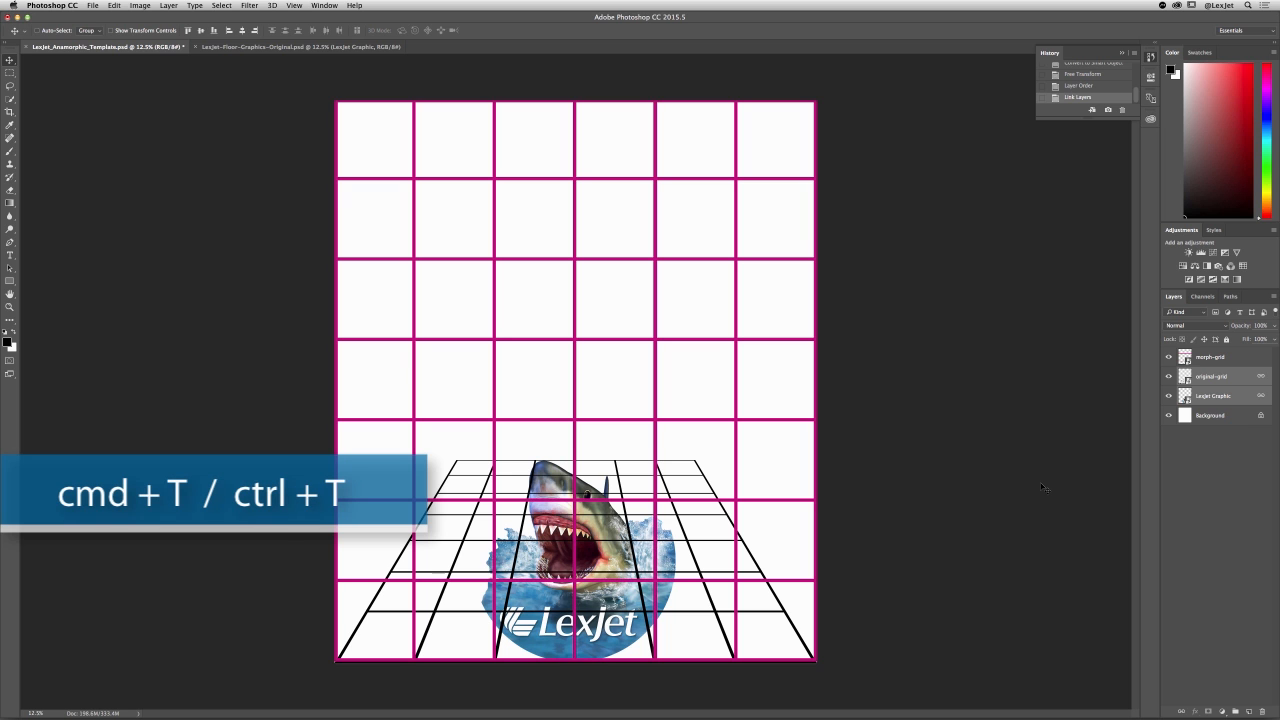
- Stretch the linked layers to about 277% height up to the canvas top, and widen their top edge with Perspective until the vertical grid lines align
key(super+t)
drag(575, 461, 574, 102)
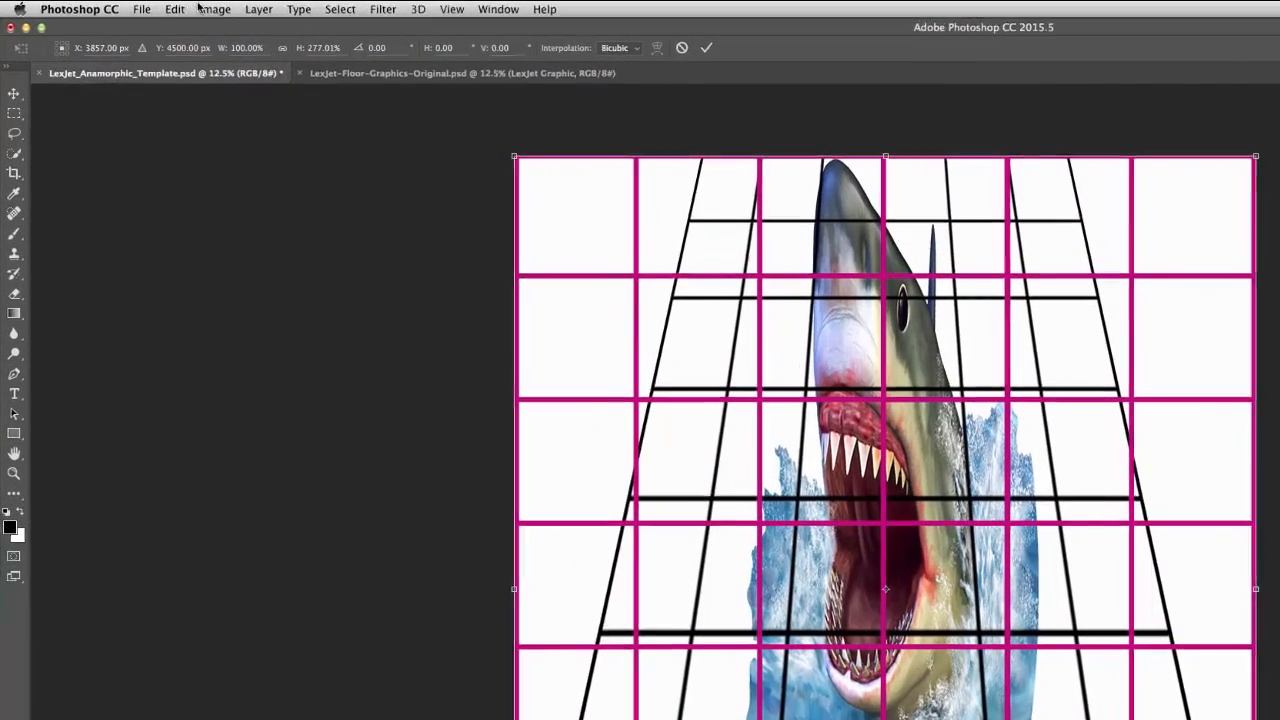
click(114, 6)
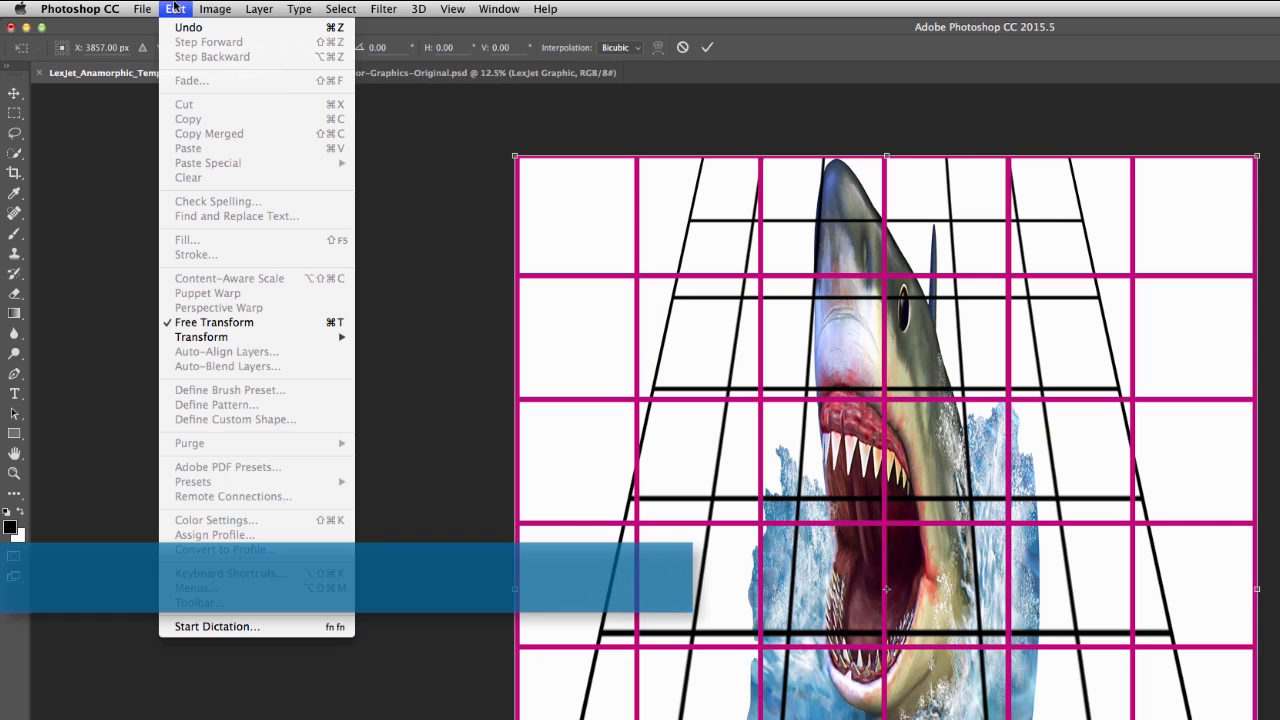
mouse_move(250, 337)
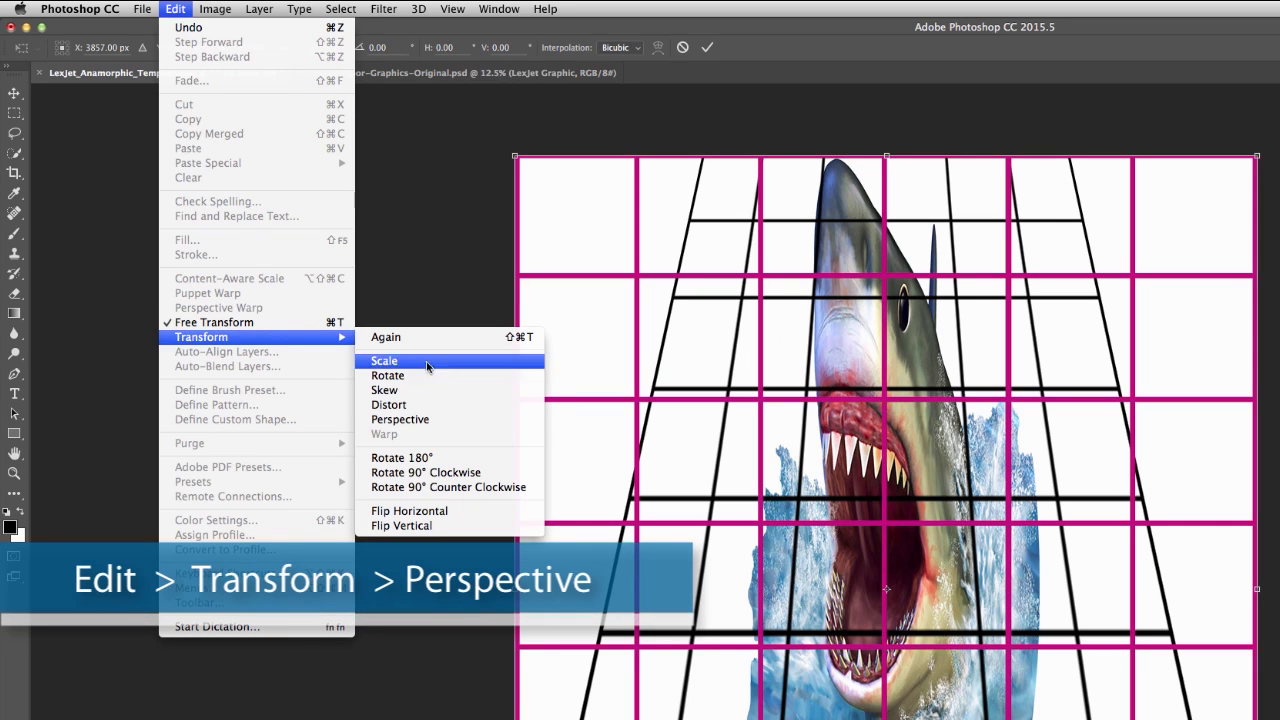
click(455, 419)
drag(516, 158, 140, 170)
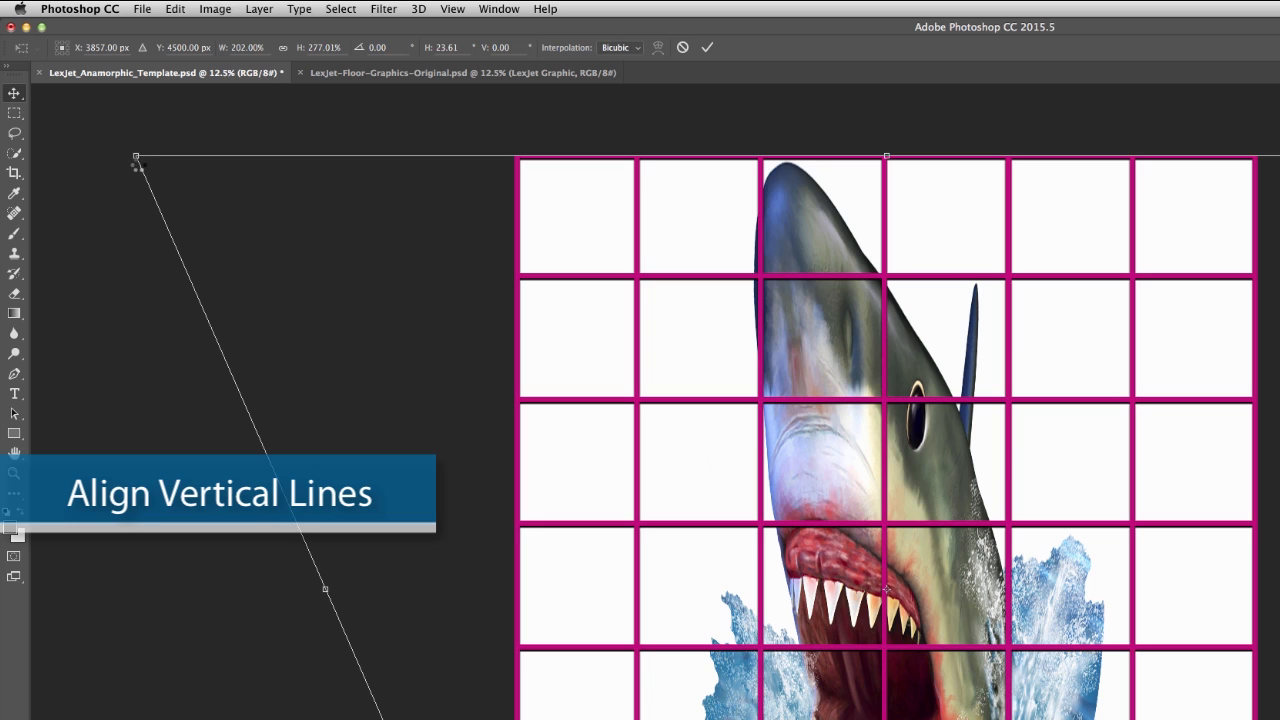
key(Escape)
- Fine-tune the linked layers' height to about 100.23% with Free Transform so the black grid matches the magenta grid
key(ctrl+t)
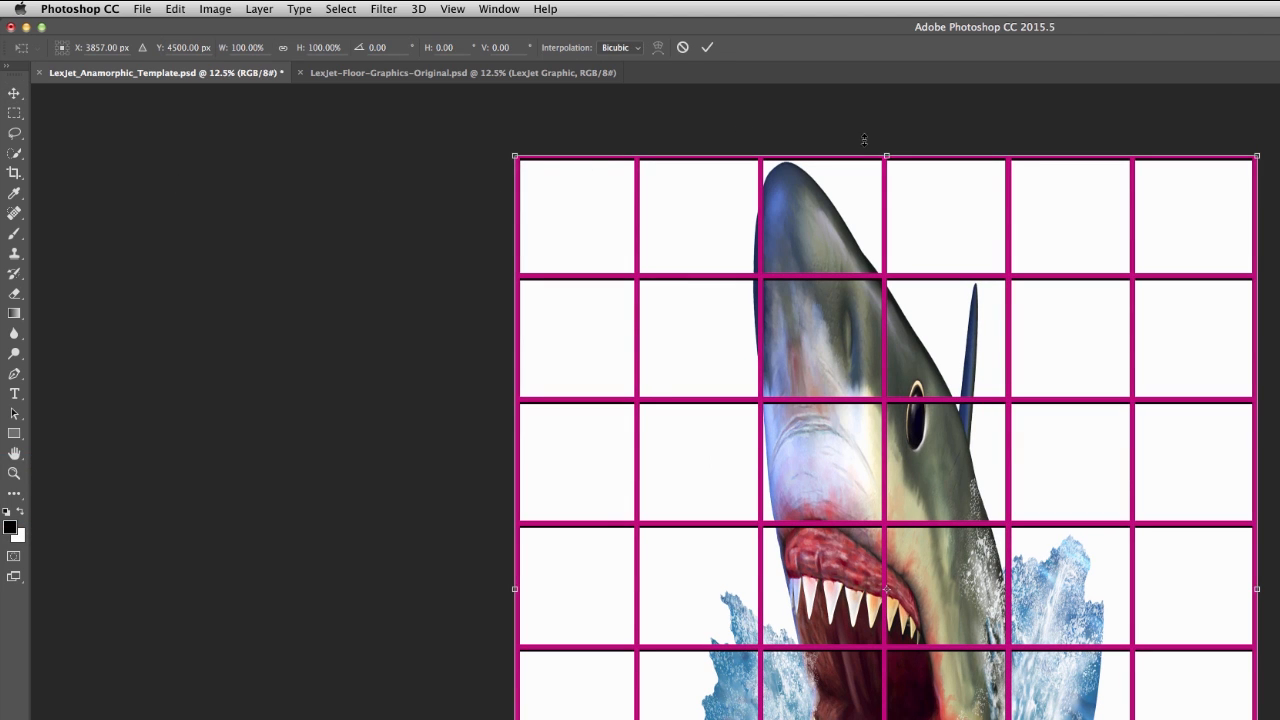
drag(887, 157, 888, 153)
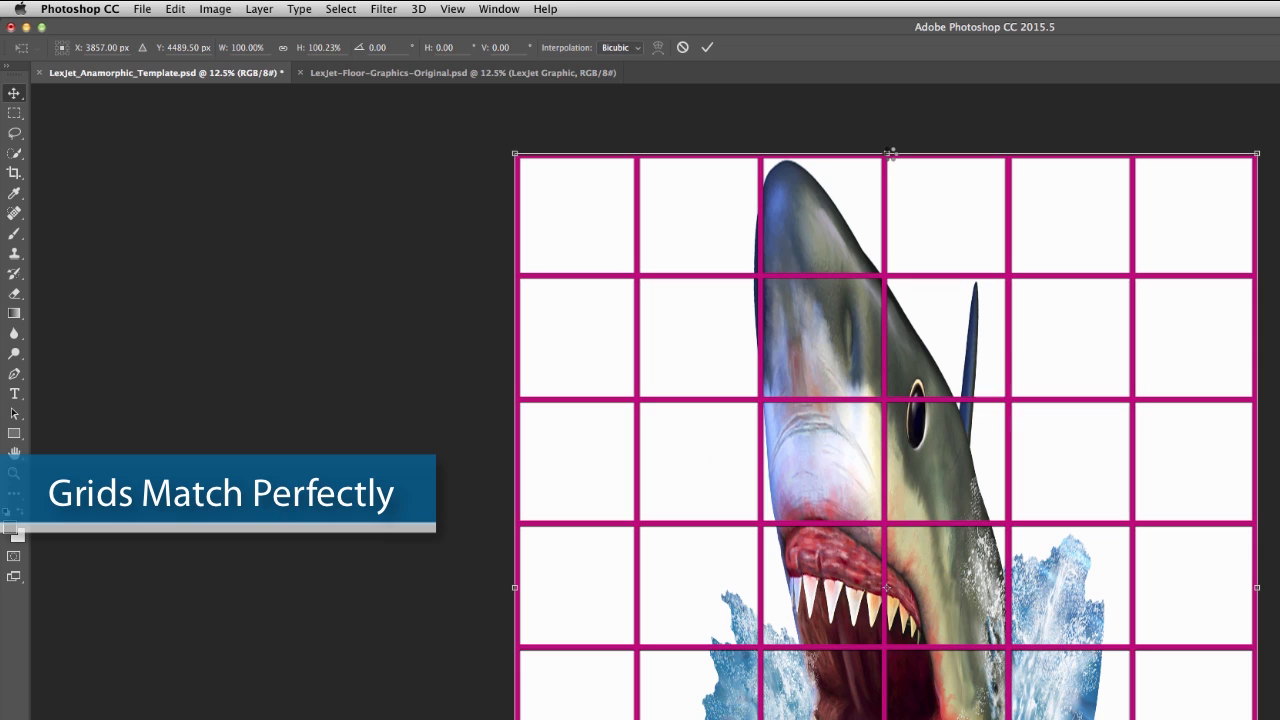
key(Return)
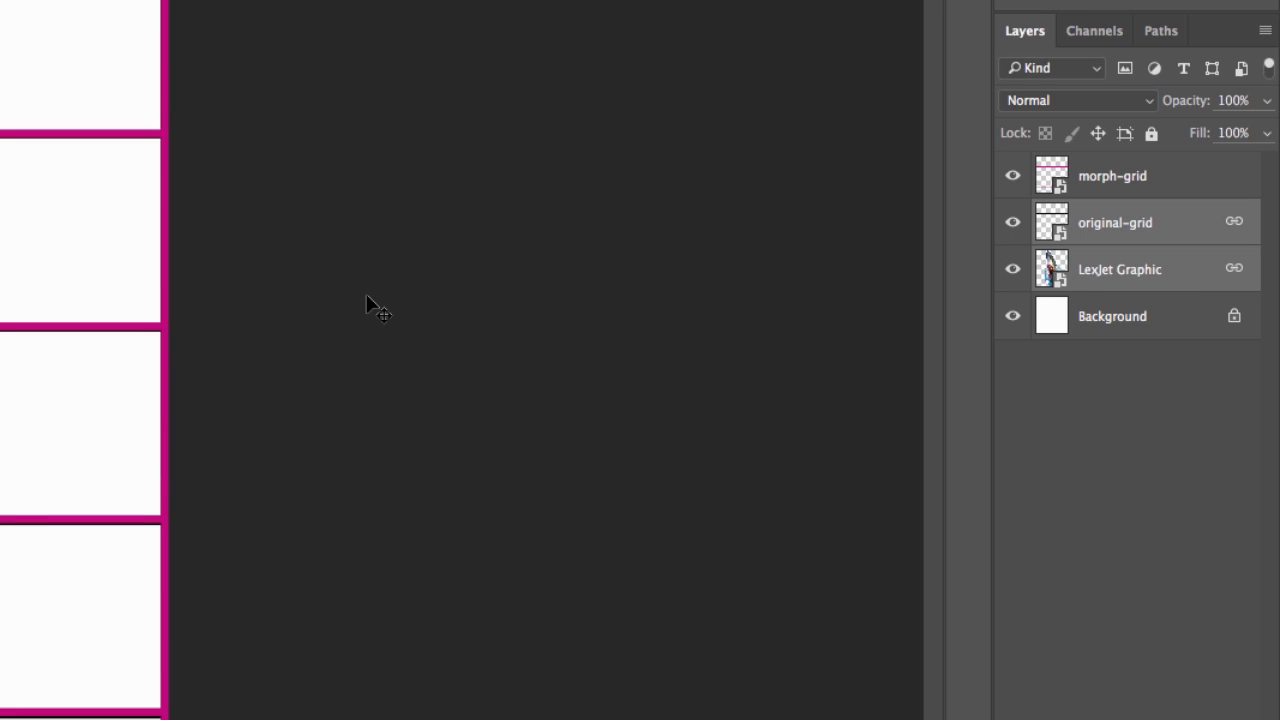
- Unlink the original-grid and LexJet Graphic layers, and hide the morph-grid and original-grid layers
right_click(1092, 222)
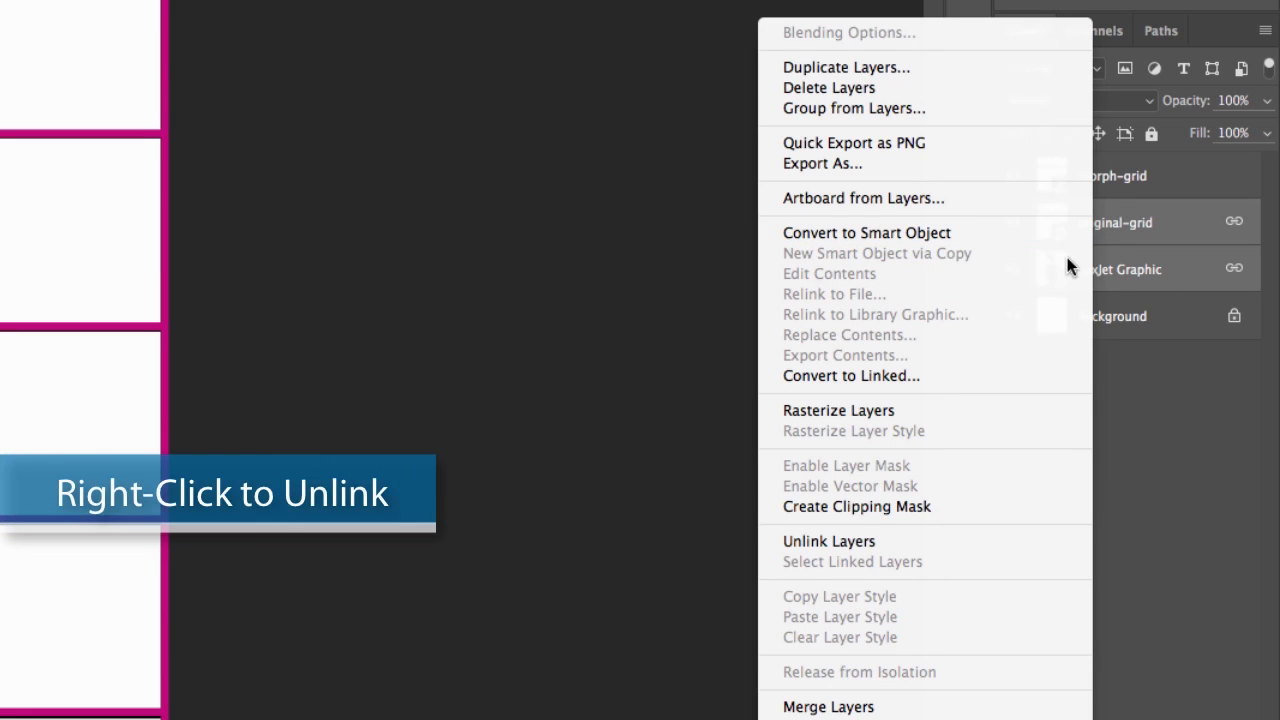
click(829, 541)
click(1015, 180)
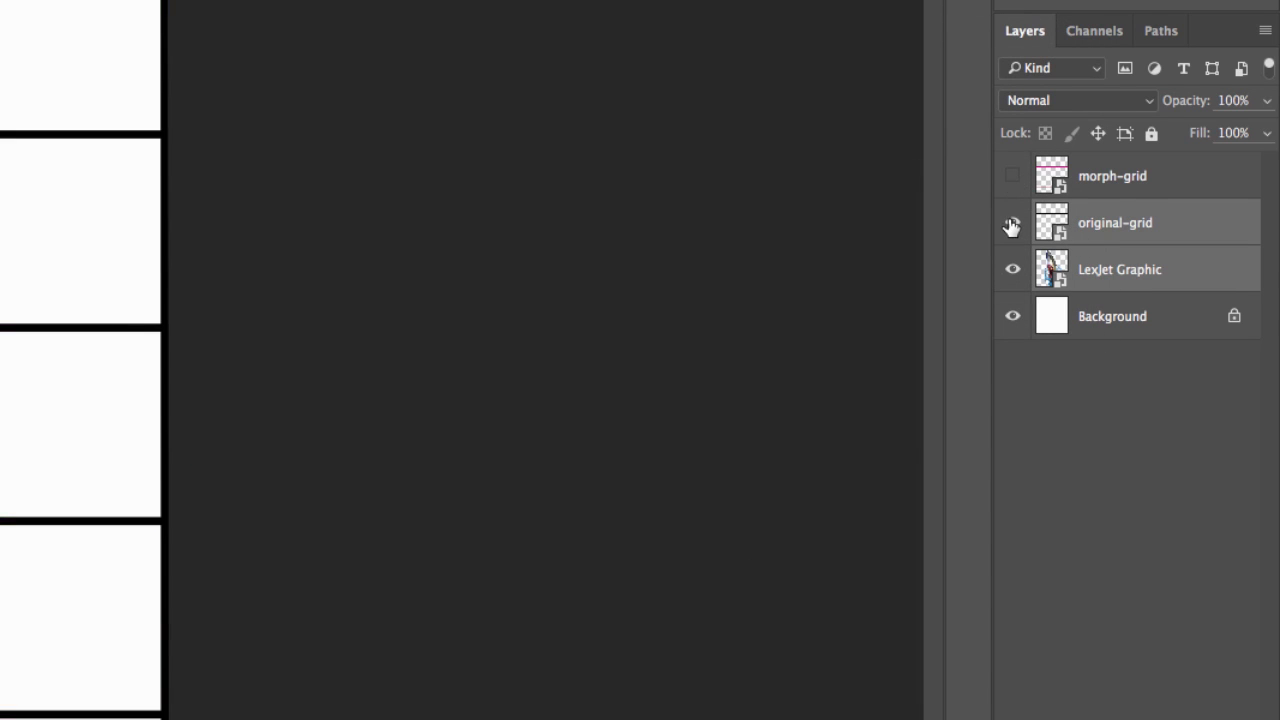
click(1011, 222)
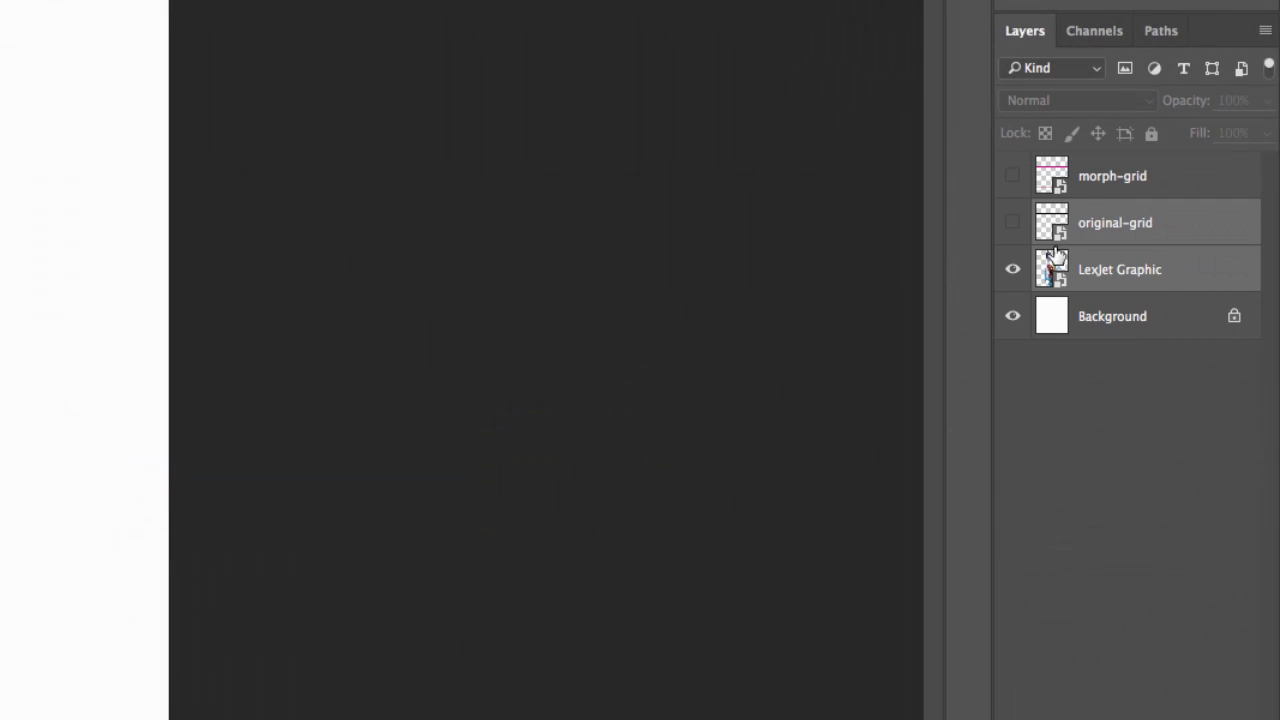
- Convert the LexJet Graphic layer's outline selection into a work path with 2.0 pixels tolerance and save it as Cut-Line
click(1161, 33)
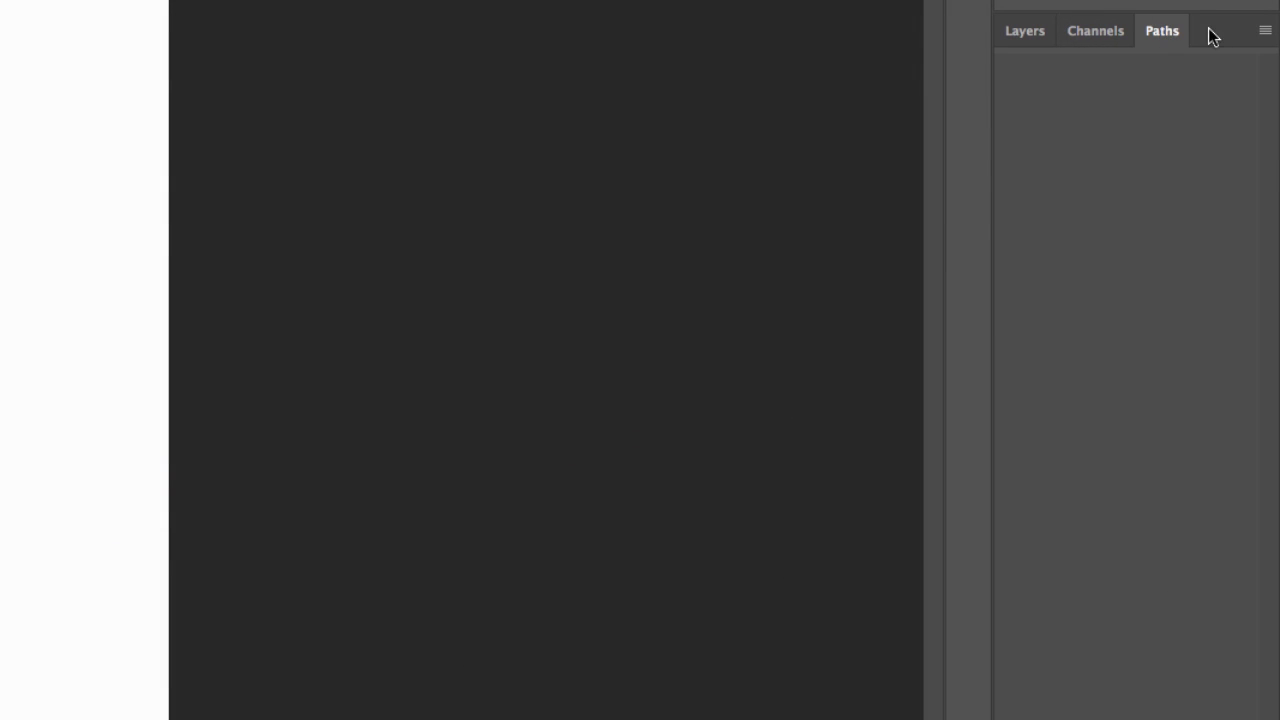
click(1270, 33)
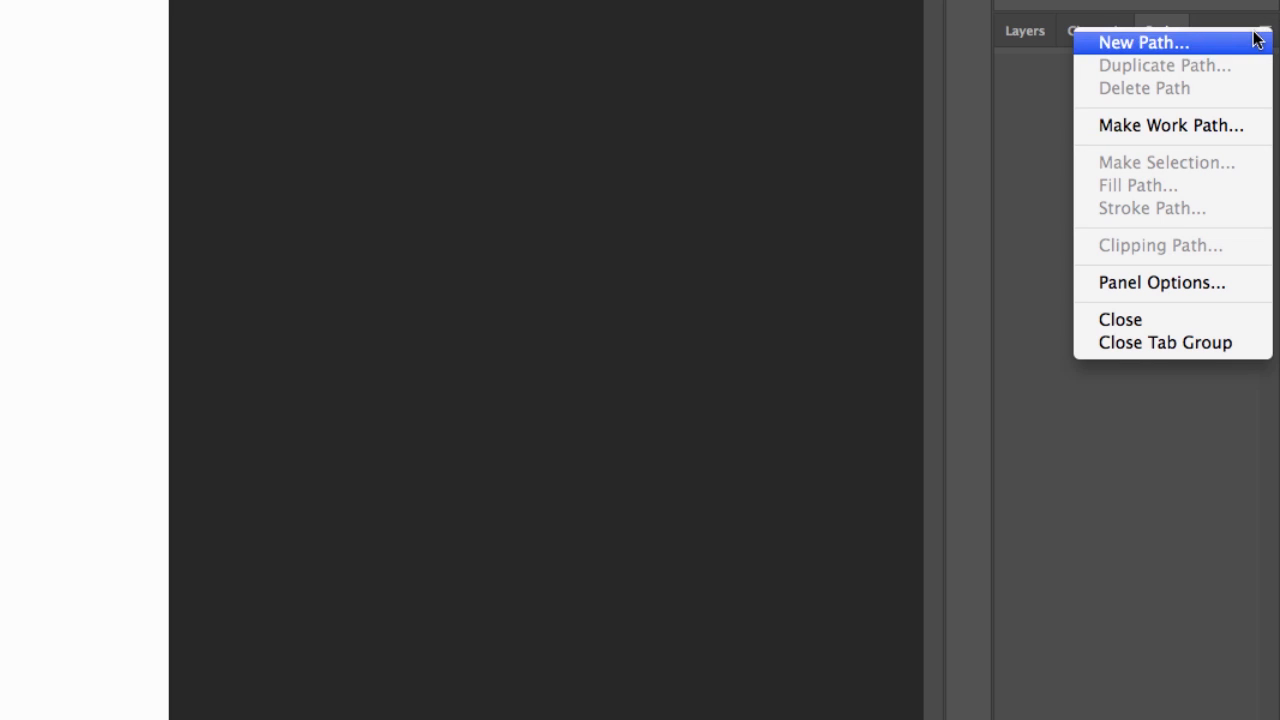
click(1201, 126)
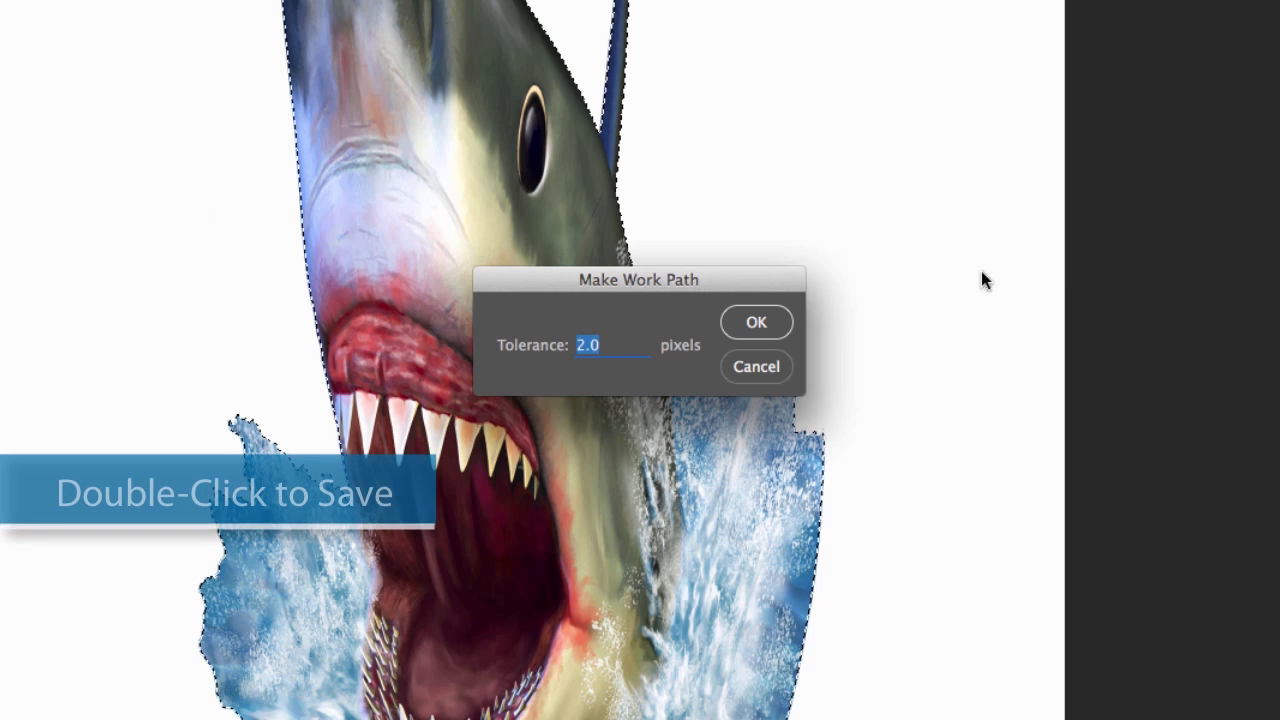
click(756, 322)
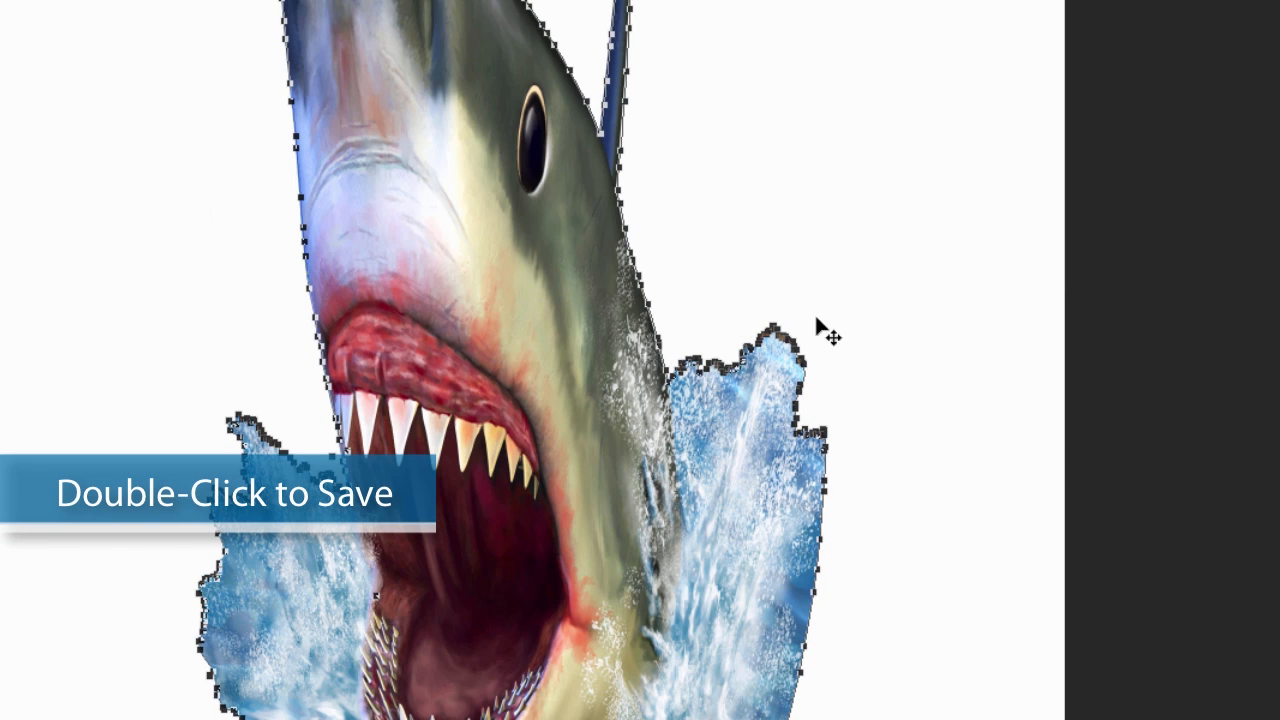
text(Cut-Line)
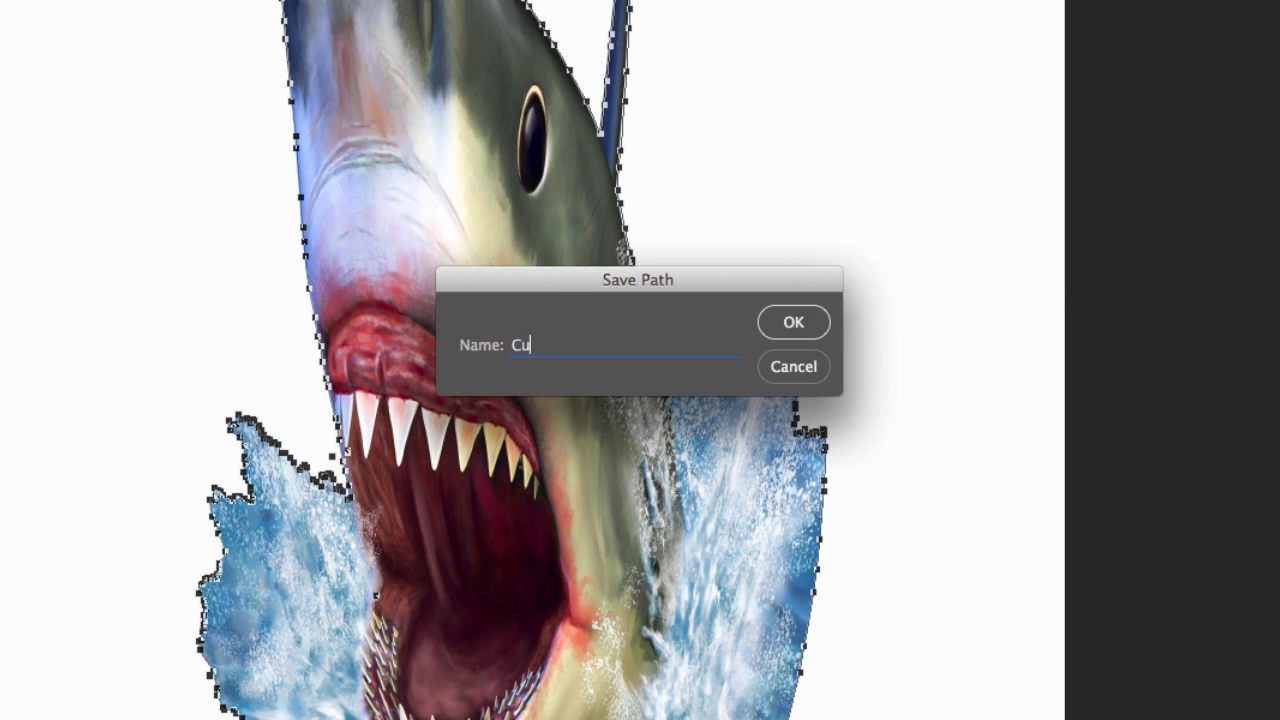
click(785, 322)
- Export the Cut-Line path to Illustrator as LexJet-Floor-Graphics-Print.ai in the Create-3D-Graphics folder
click(143, 9)
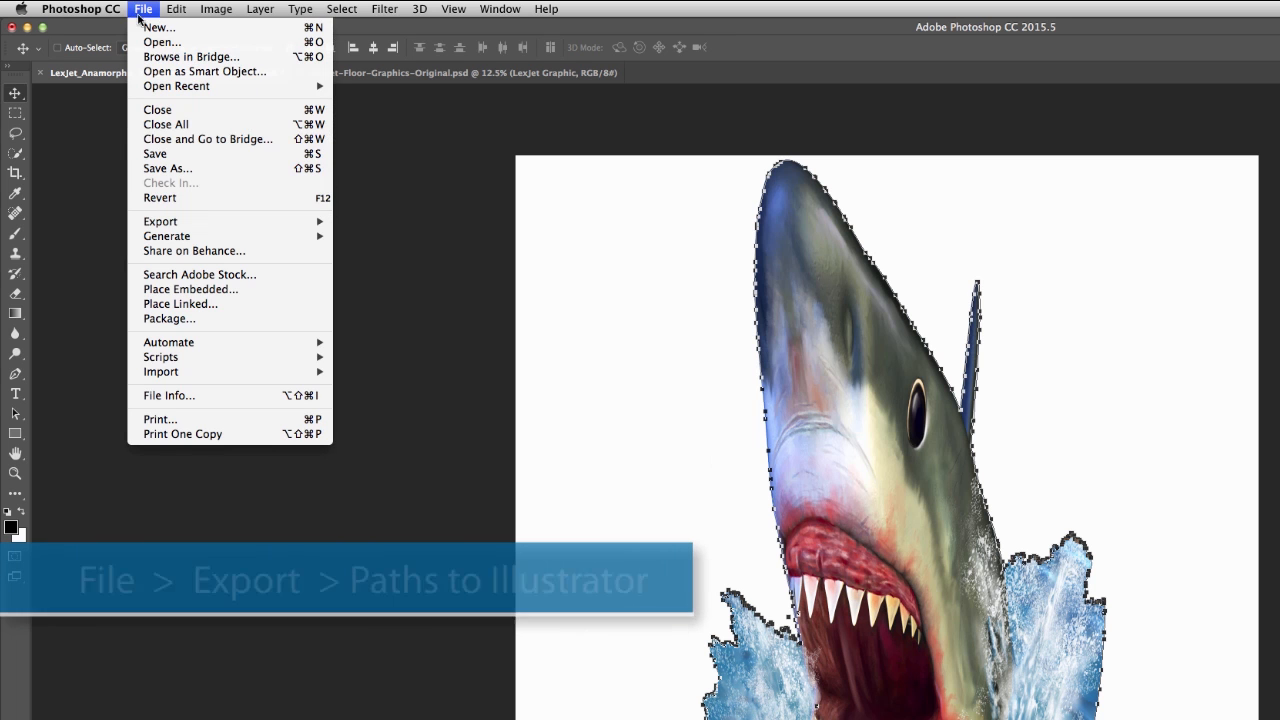
mouse_move(149, 221)
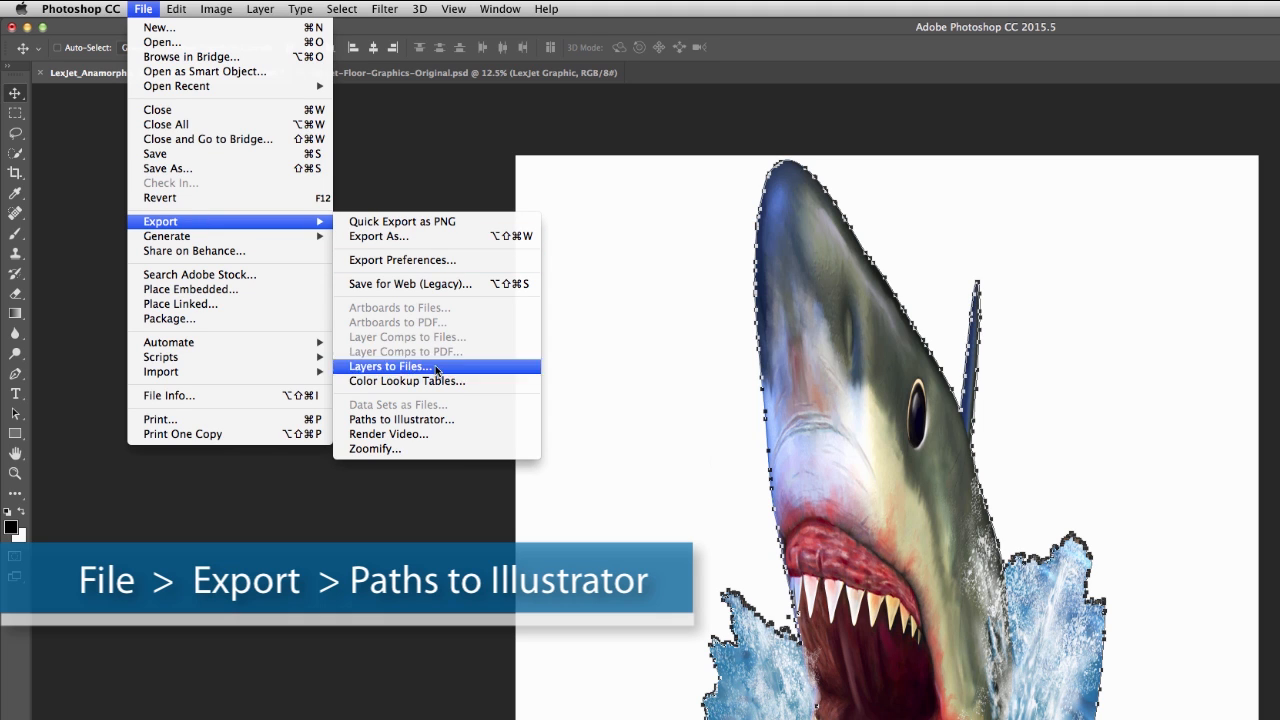
click(437, 417)
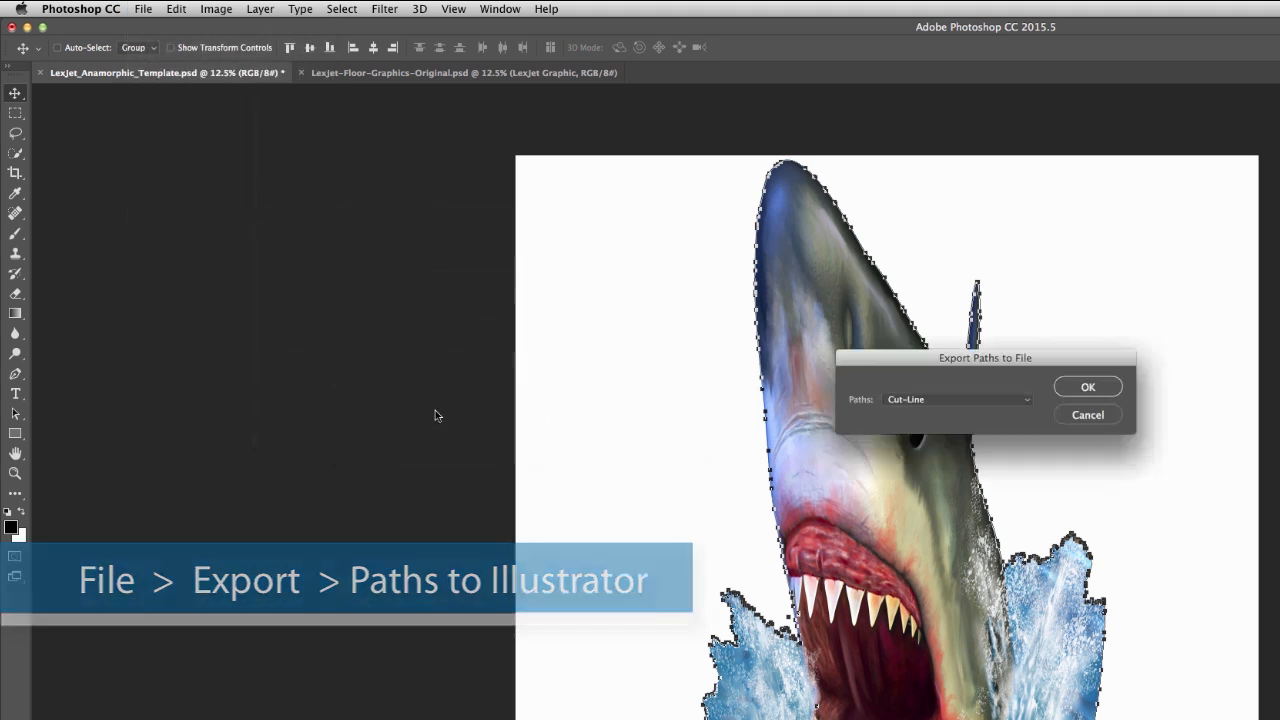
click(1115, 392)
click(1029, 338)
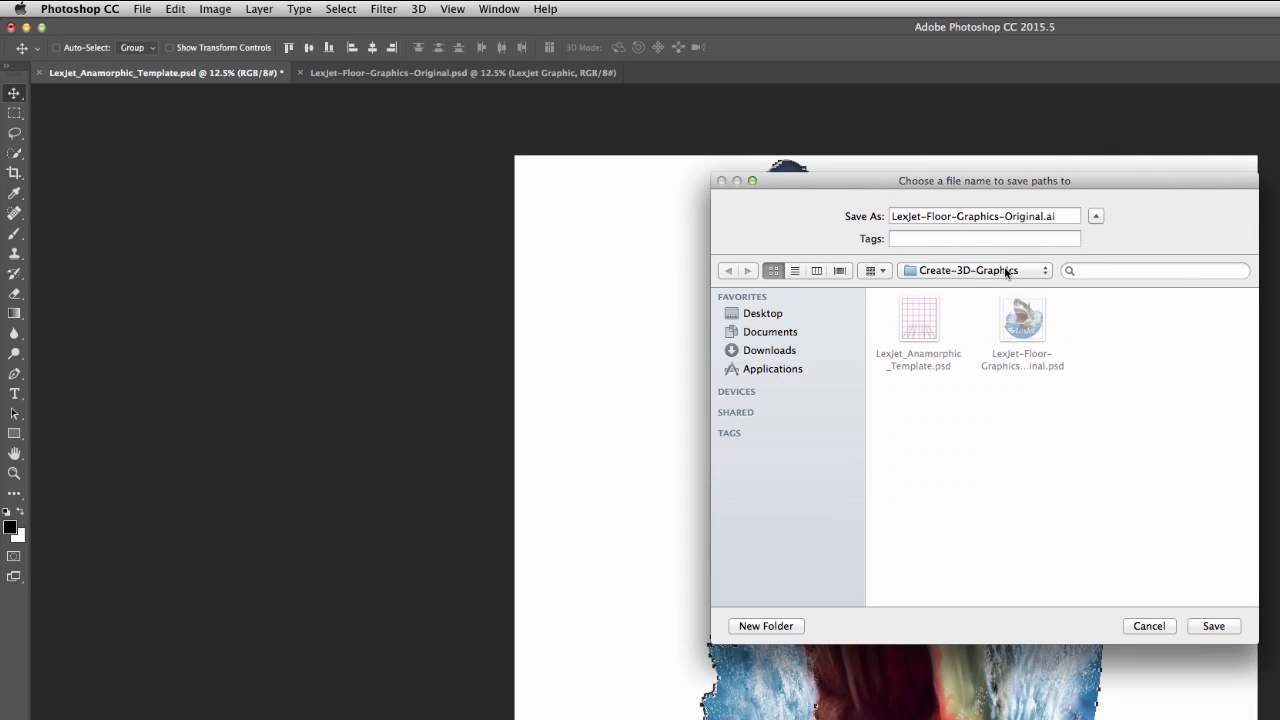
double_click(1004, 216)
key(BackSpace)
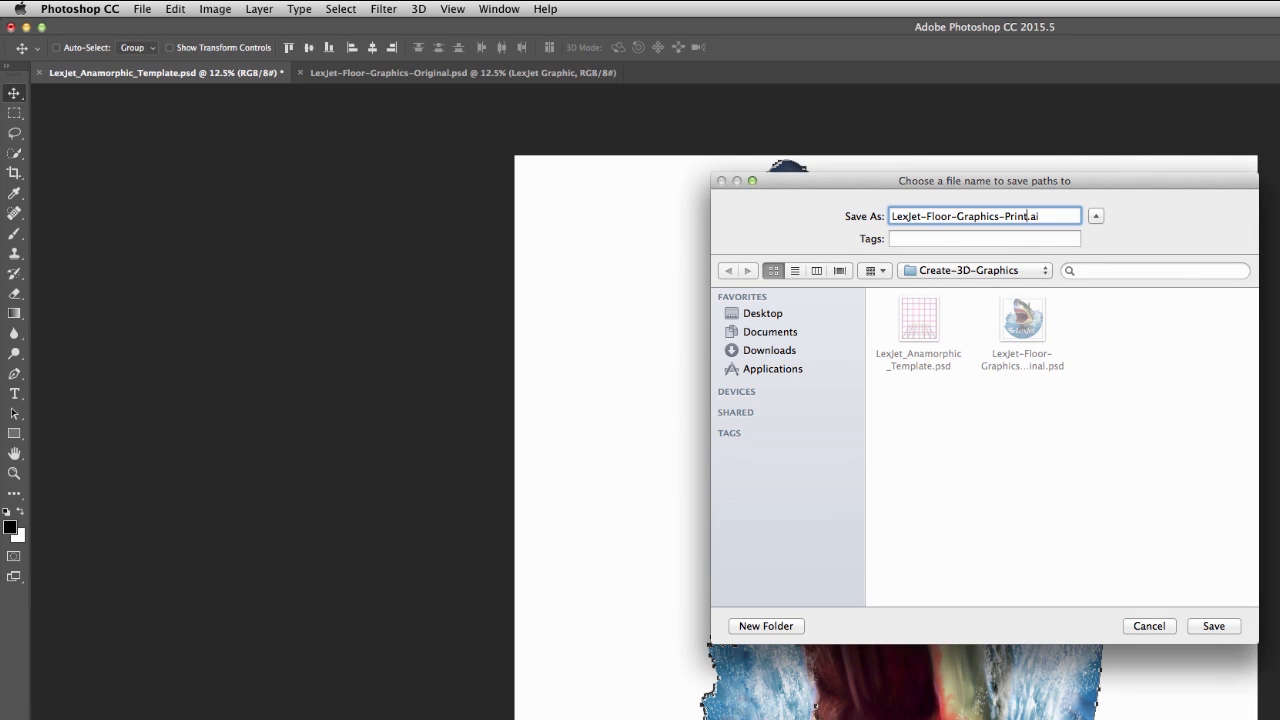
click(1214, 626)
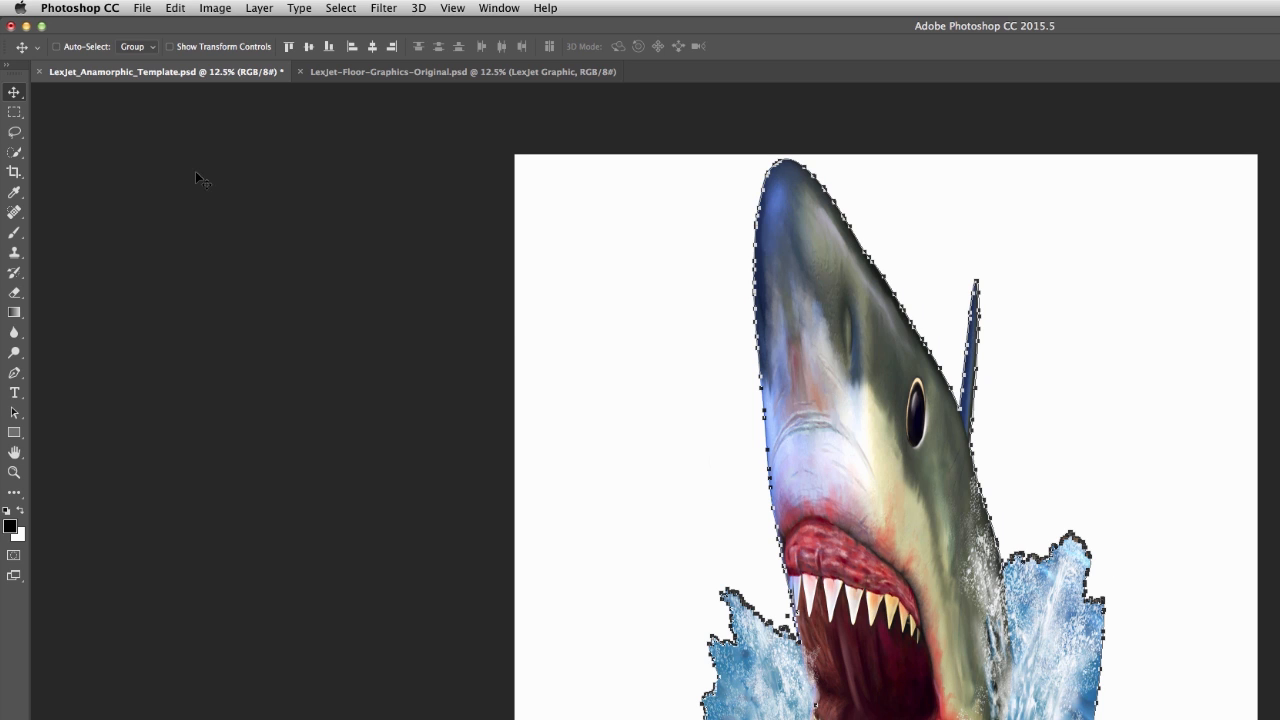
- Save a JPEG copy of the artwork as LexJet-Floor-Graphics-Print.jpg in Create-3D-Graphics, with Maximum quality 12 and Baseline ("Standard") format
click(142, 8)
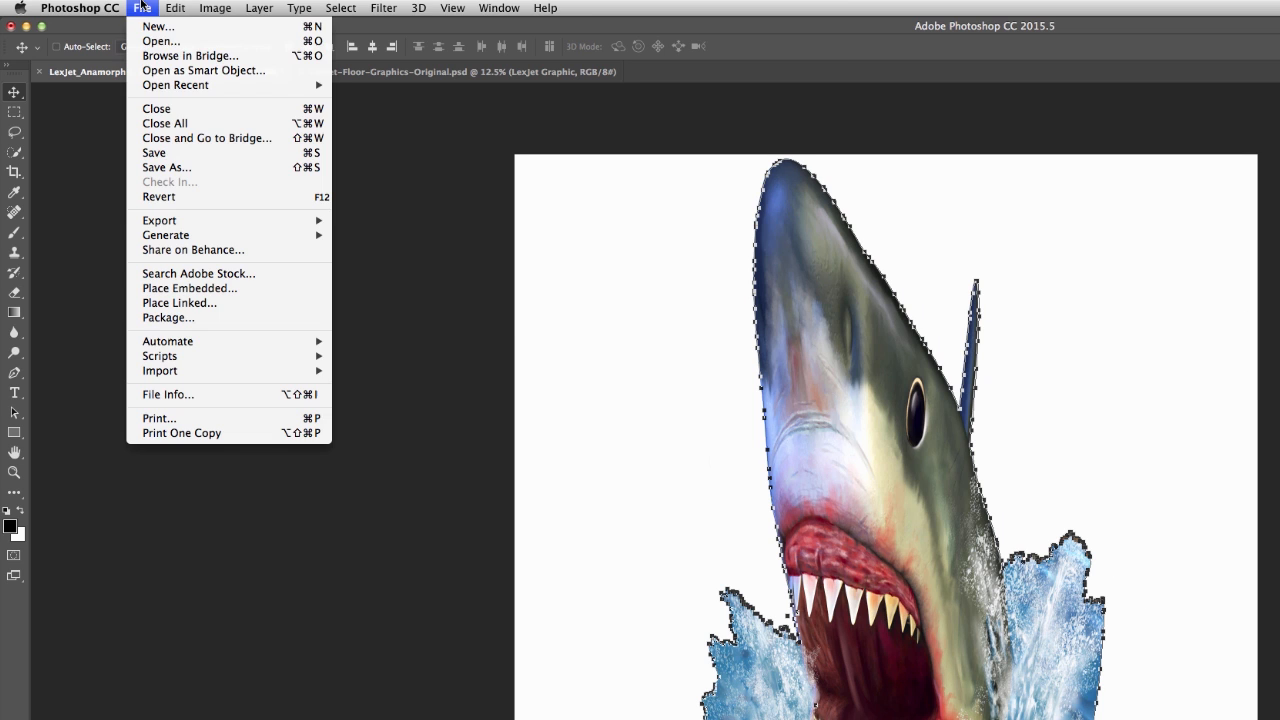
click(148, 168)
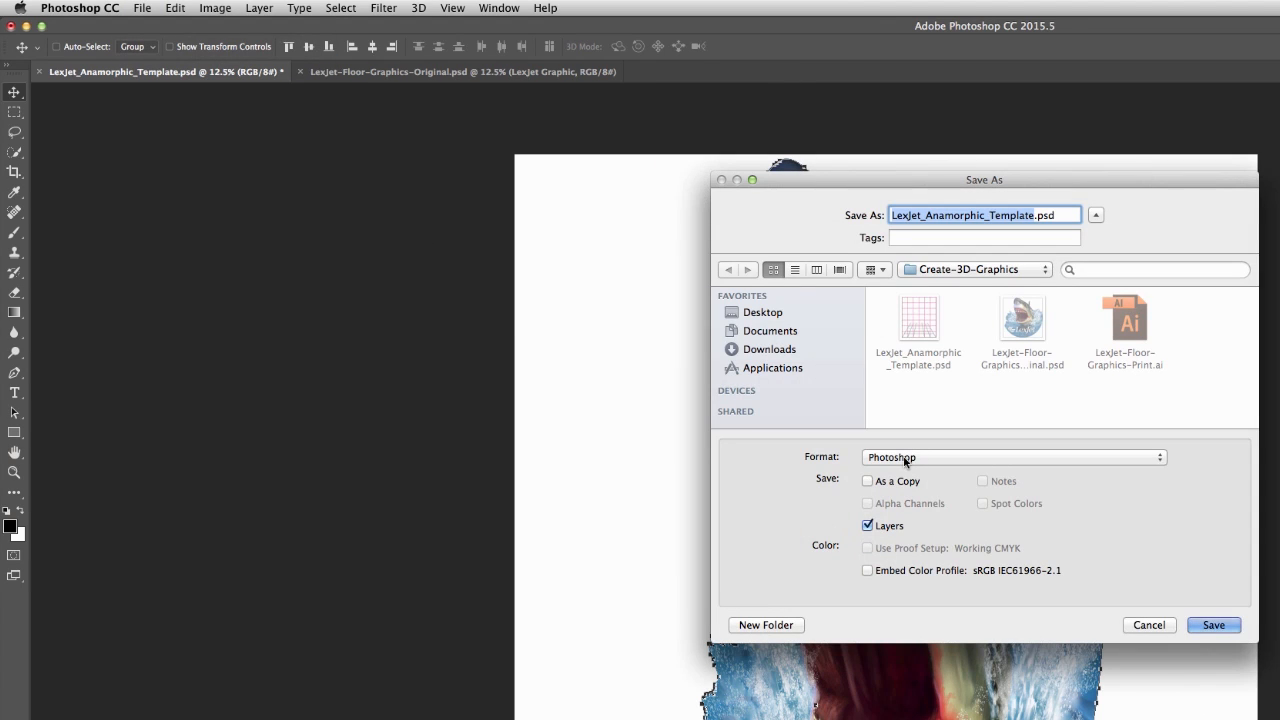
click(1126, 323)
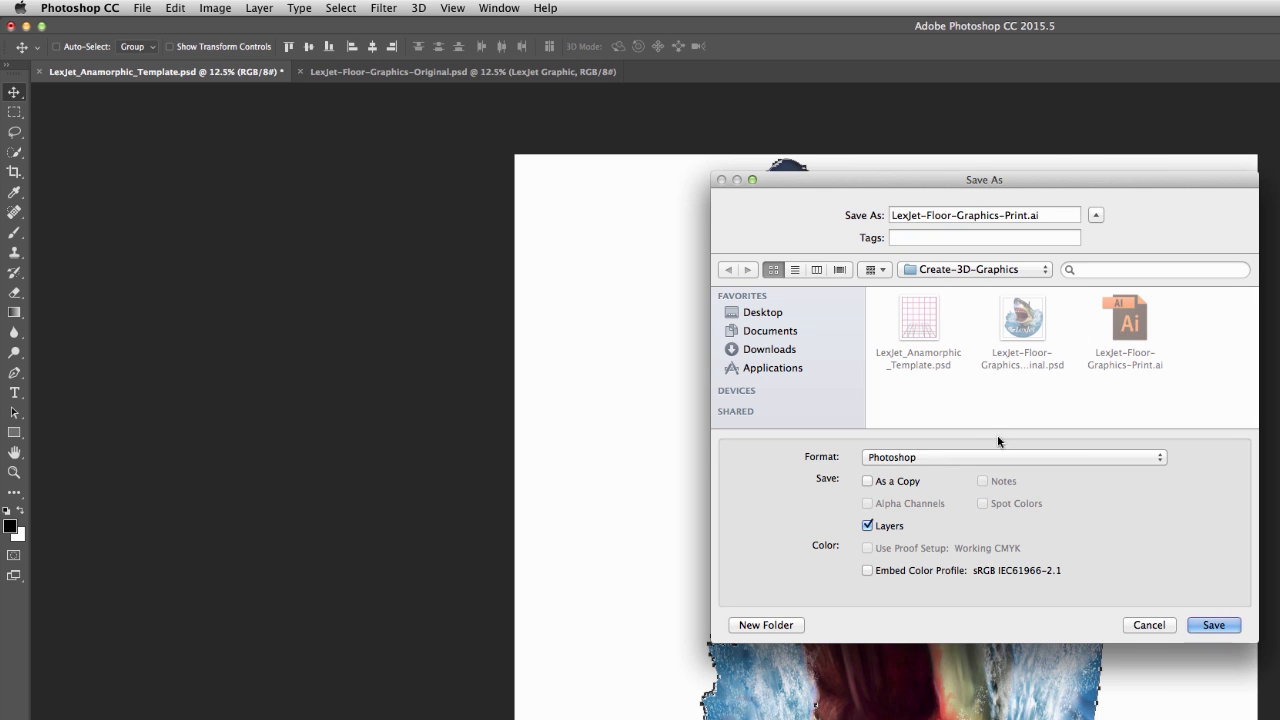
click(886, 457)
click(886, 548)
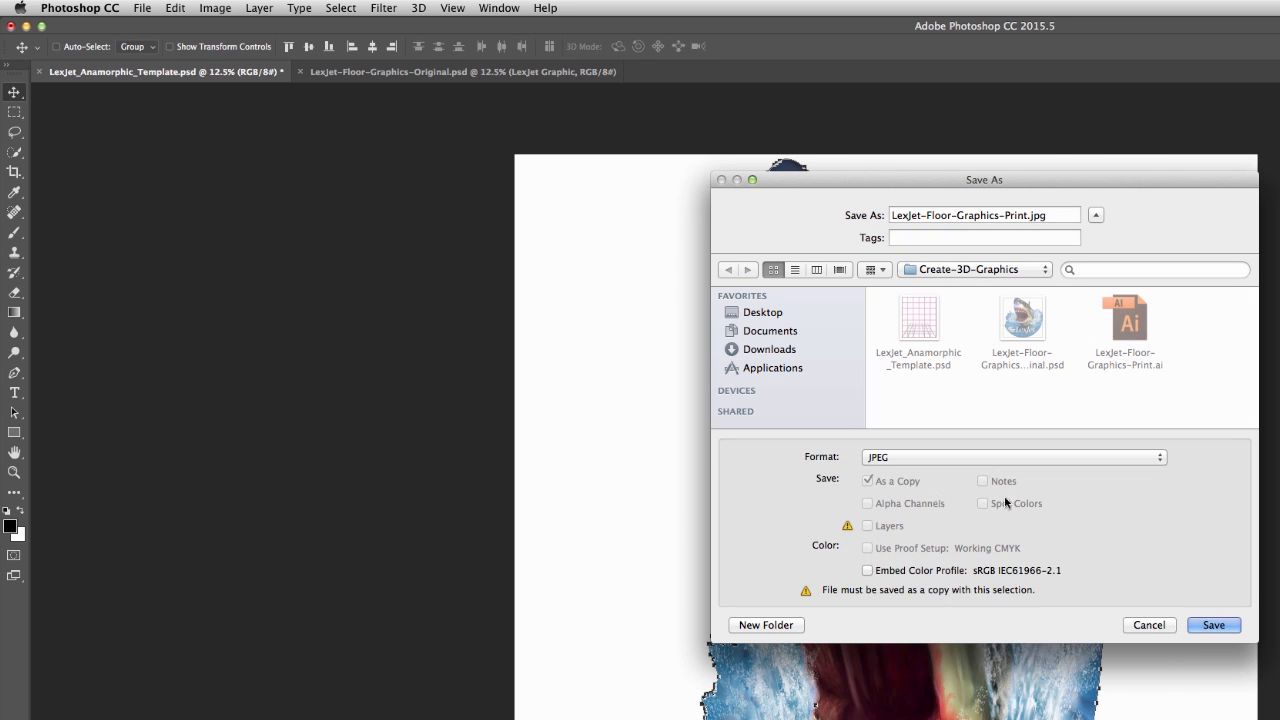
click(1213, 625)
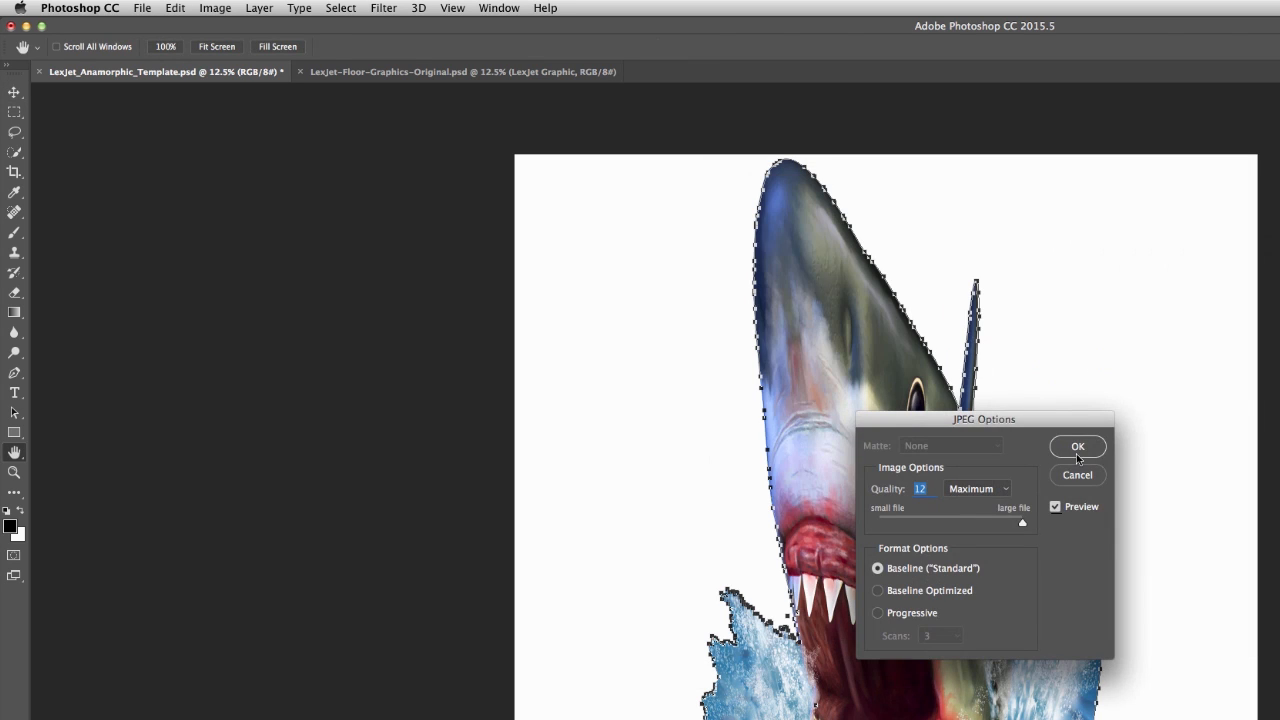
click(1078, 447)
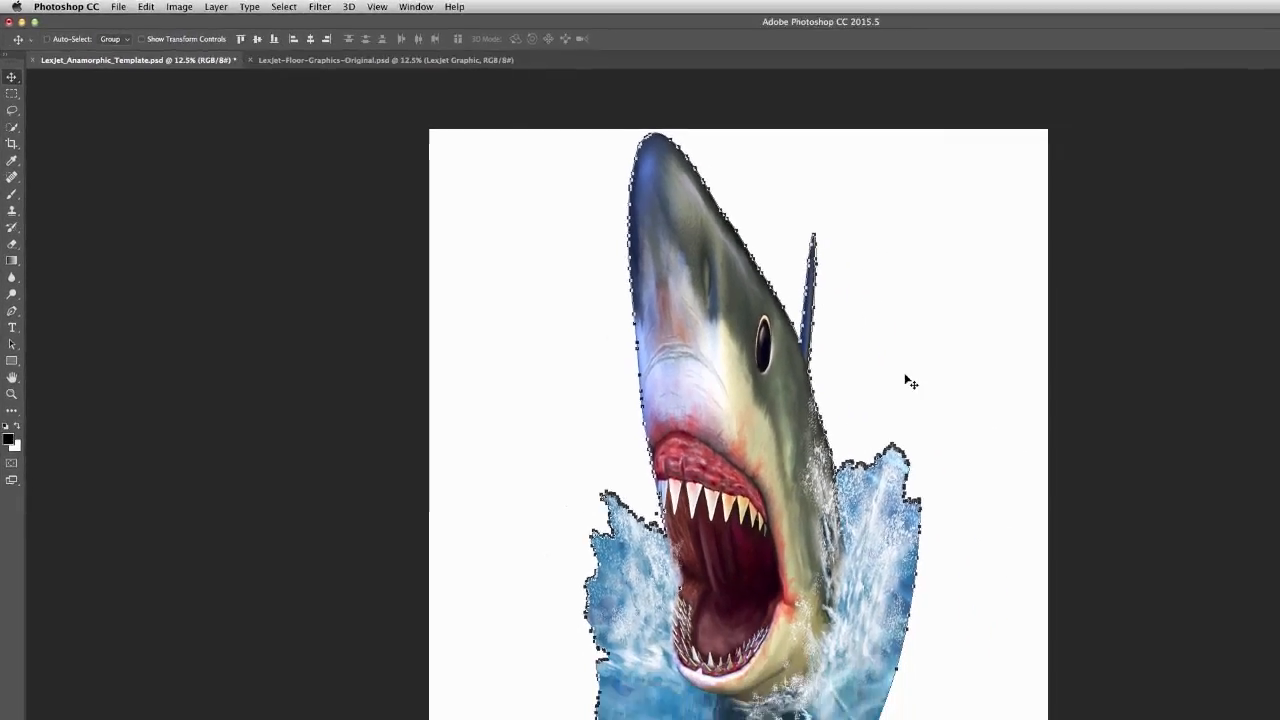